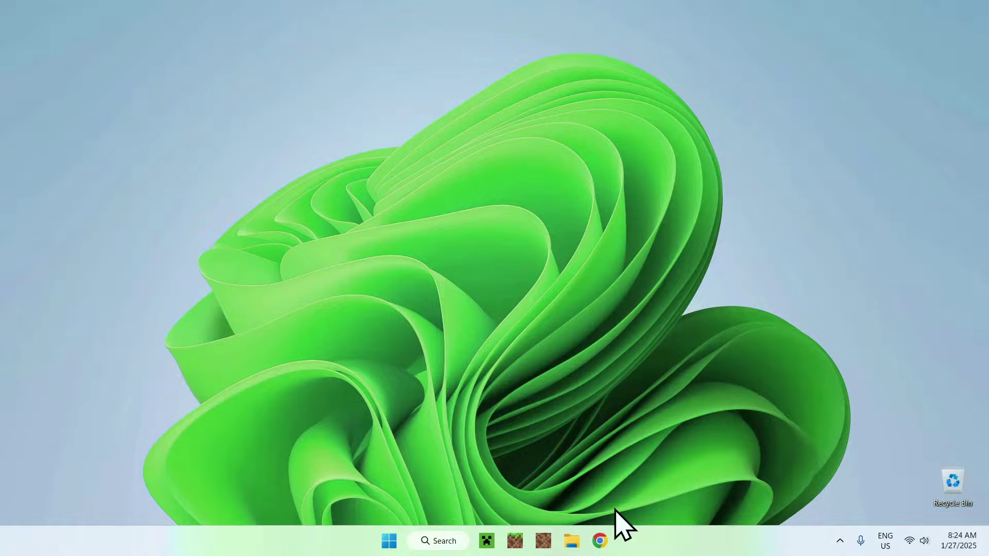
# Open Chrome, search Google for "Modrinth" and open the Modrinth website from the results.
pyautogui.click(601, 540)
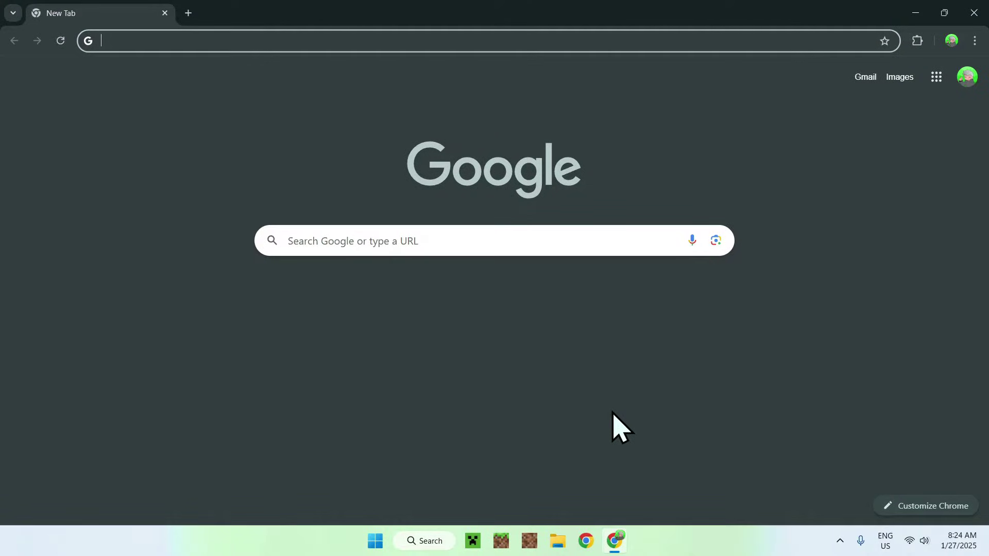
pyautogui.click(550, 239)
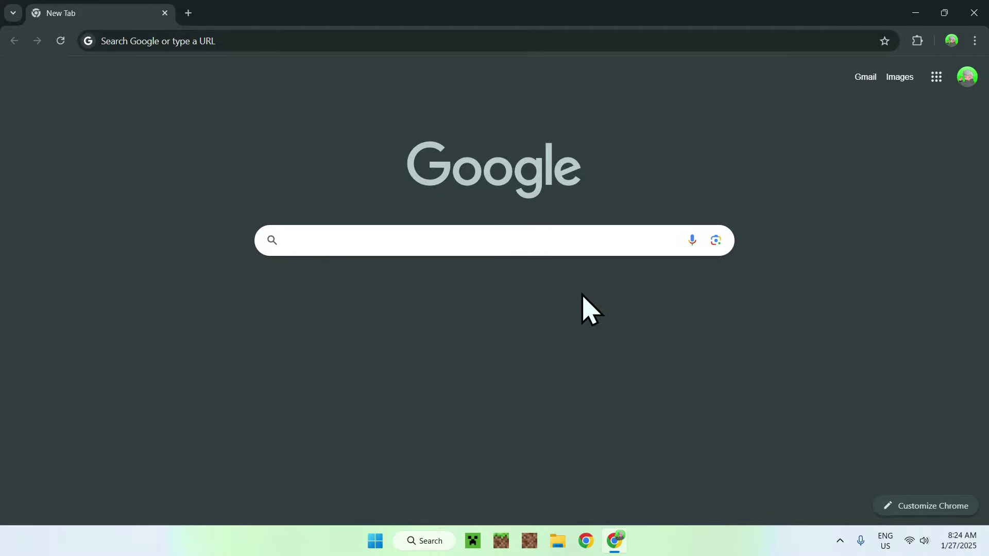
pyautogui.write('Modrinth')
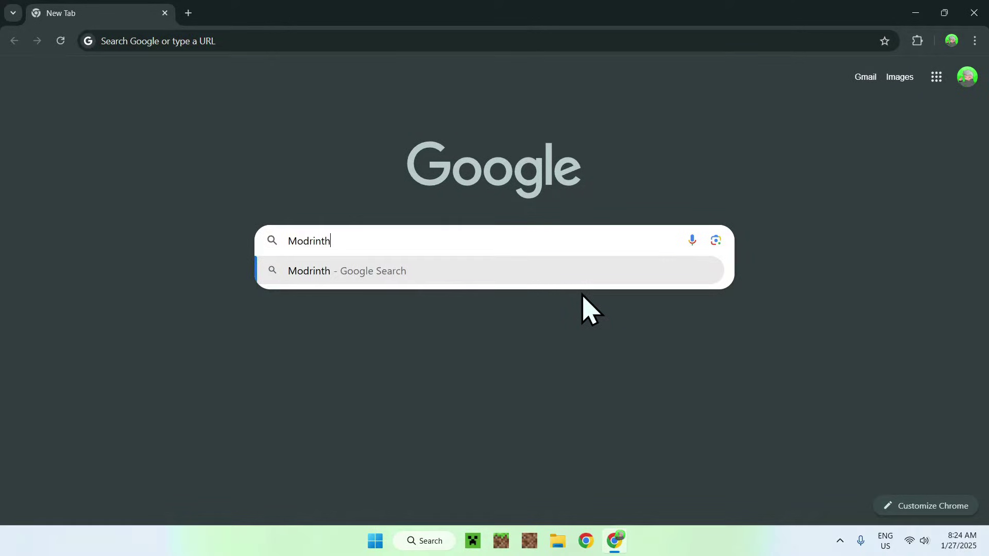
pyautogui.press('Return')
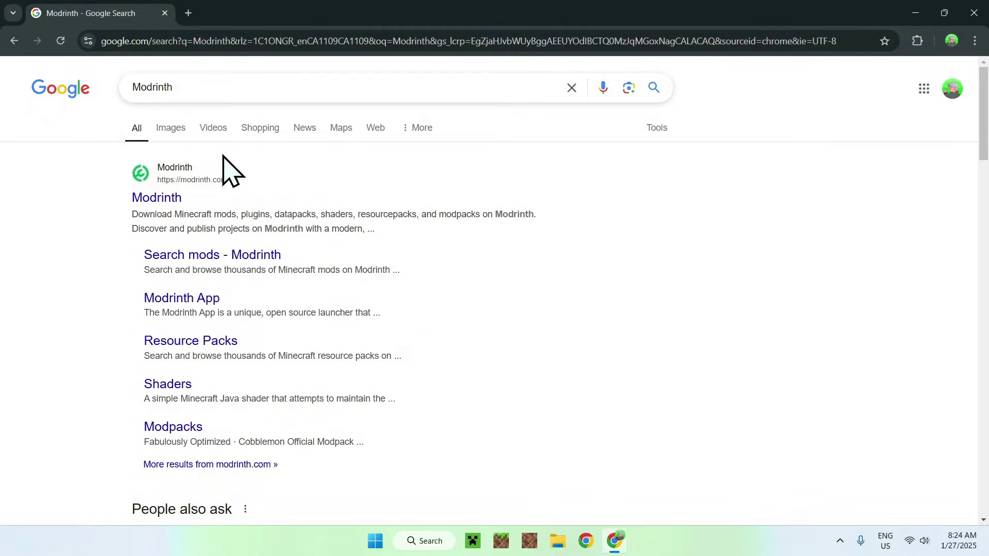
pyautogui.click(156, 201)
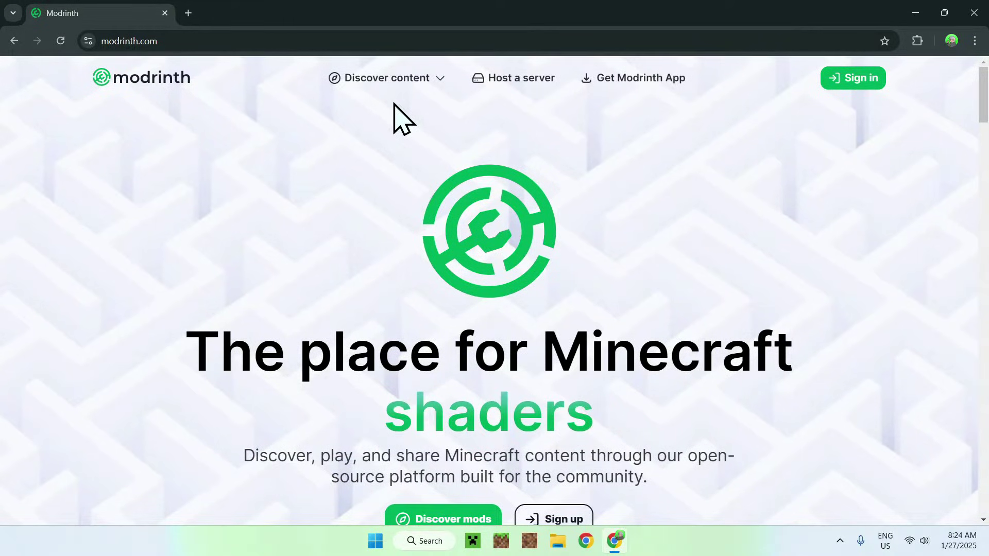
# Browse Modrinth's mods, search for "Immersive Portals" and open the page of the mod with exactly that name.
pyautogui.click(389, 81)
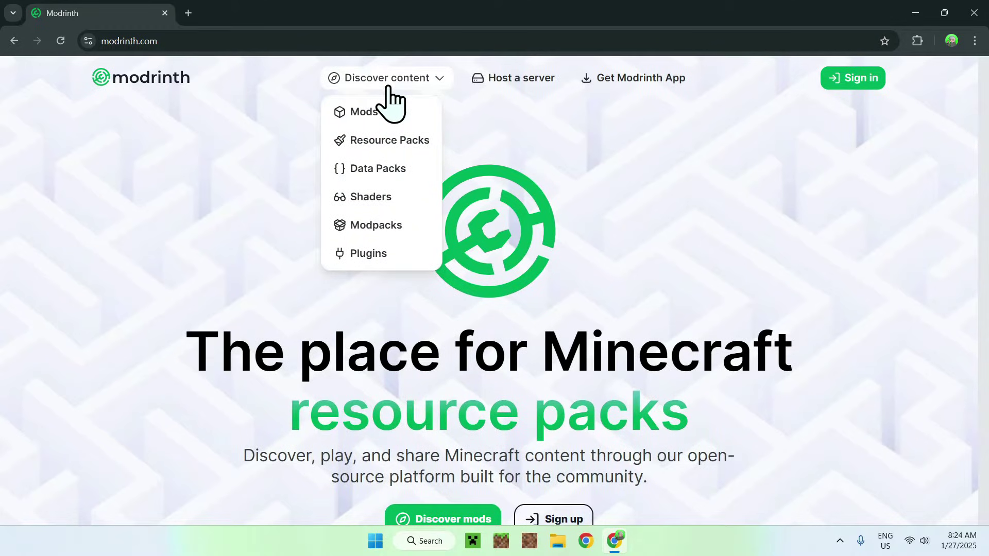
pyautogui.click(385, 111)
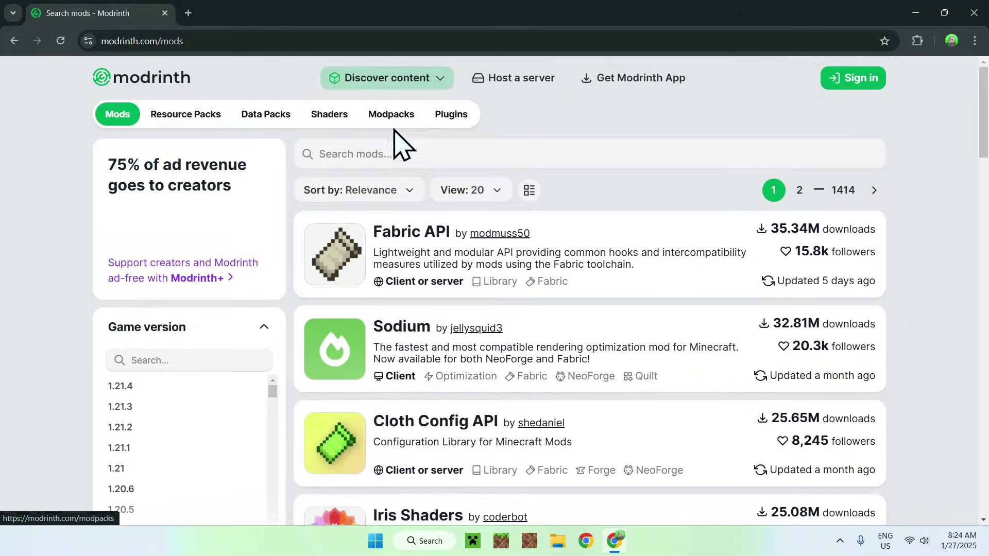
pyautogui.click(418, 154)
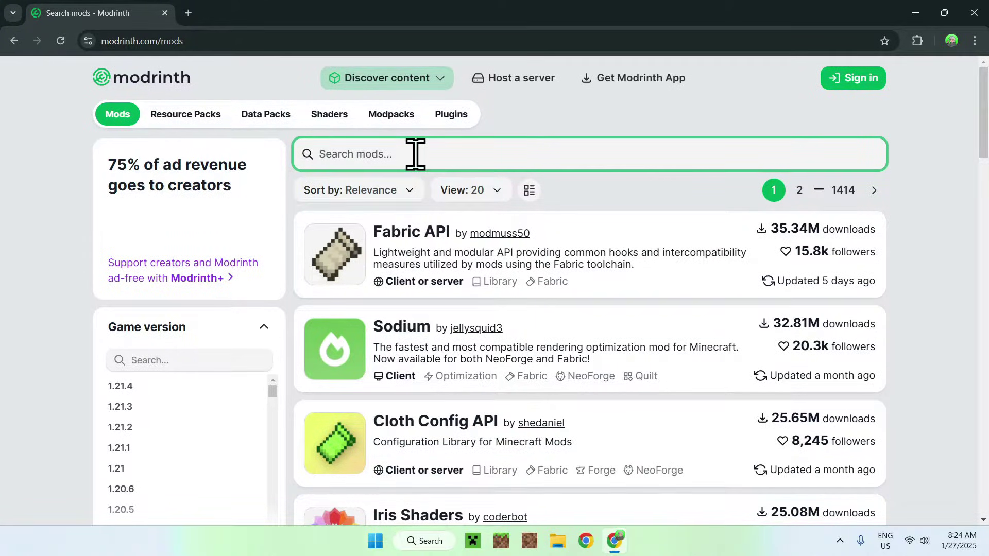
pyautogui.write('Immersive P')
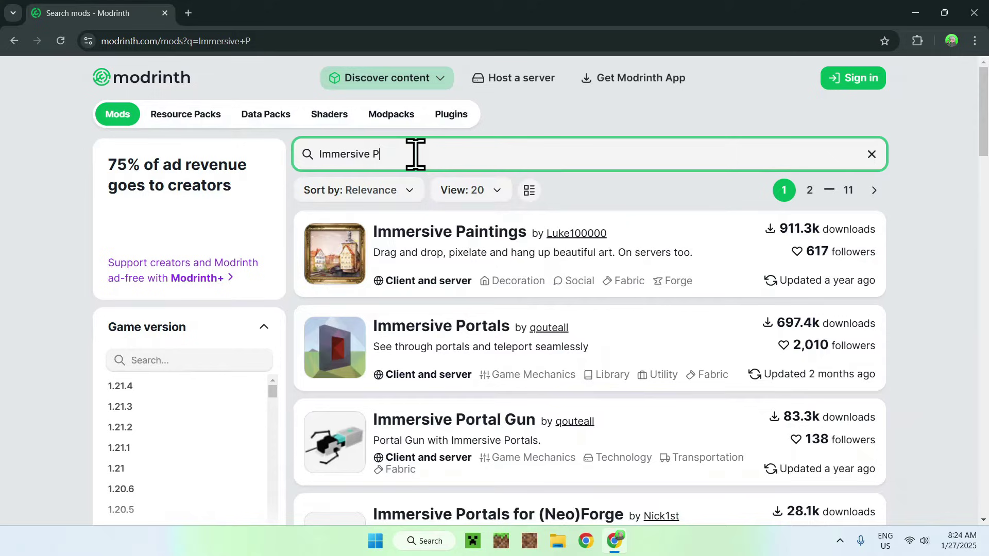
pyautogui.write('ortals')
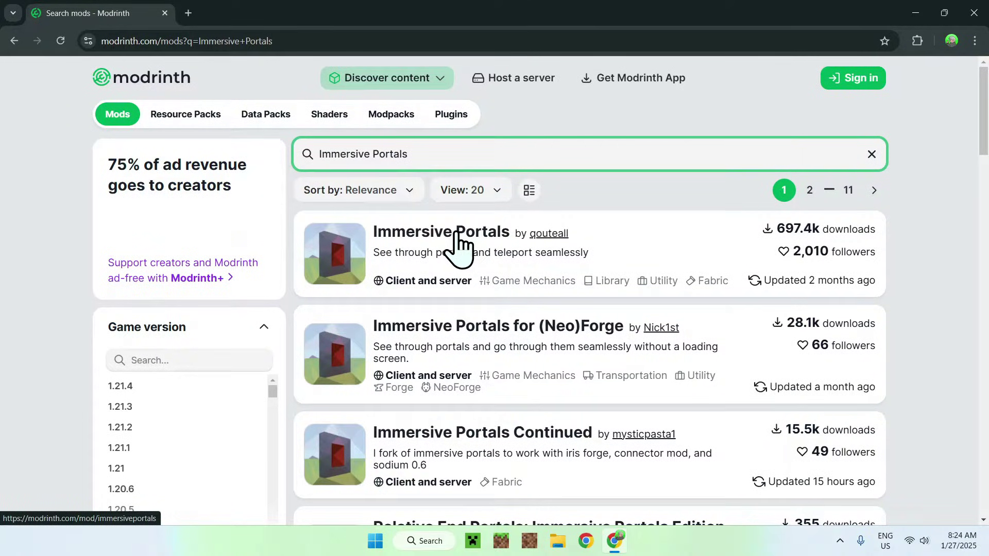
pyautogui.click(453, 232)
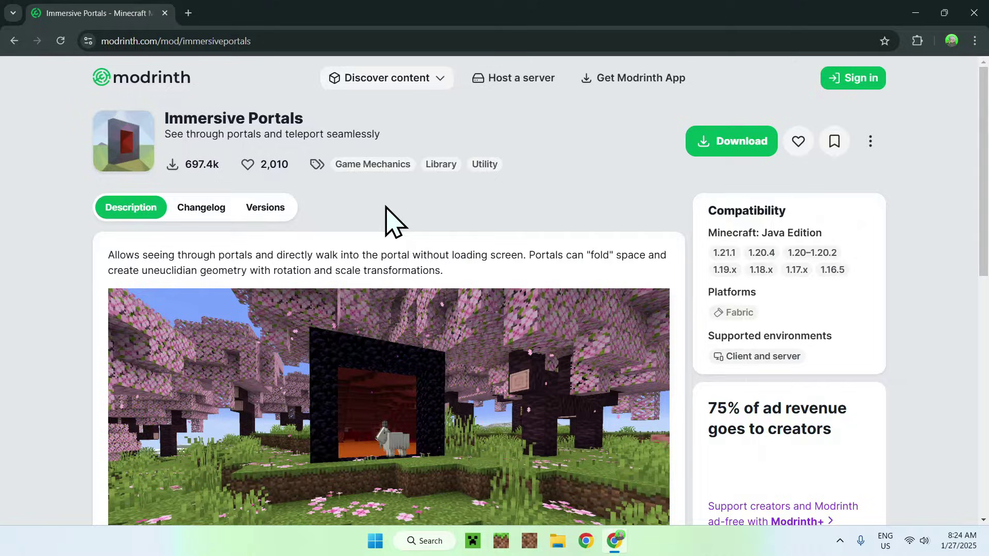
# Filter the Immersive Portals versions to game version 1.21.1 and download v6.0.6-mc1.21.1.
pyautogui.click(263, 207)
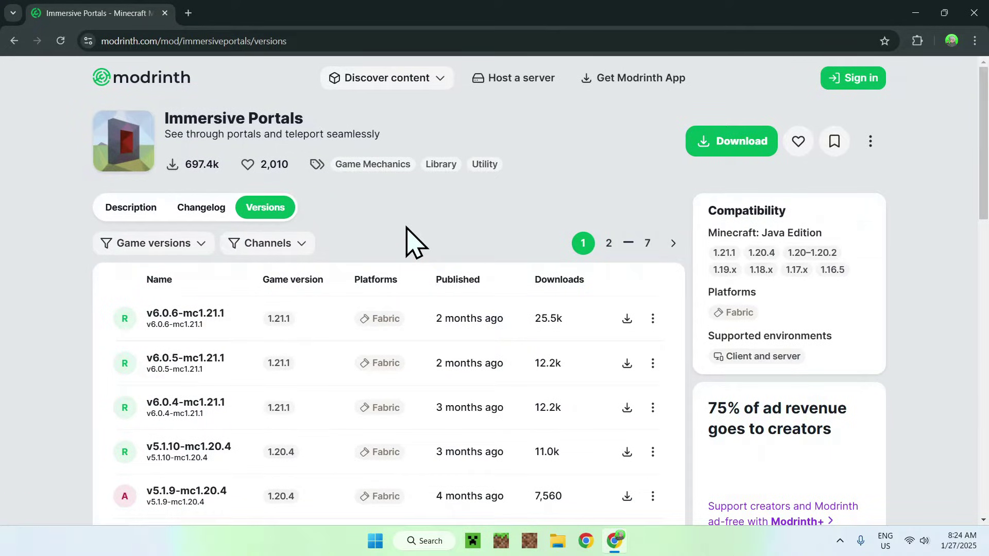
pyautogui.scroll(-10, 407, 228)
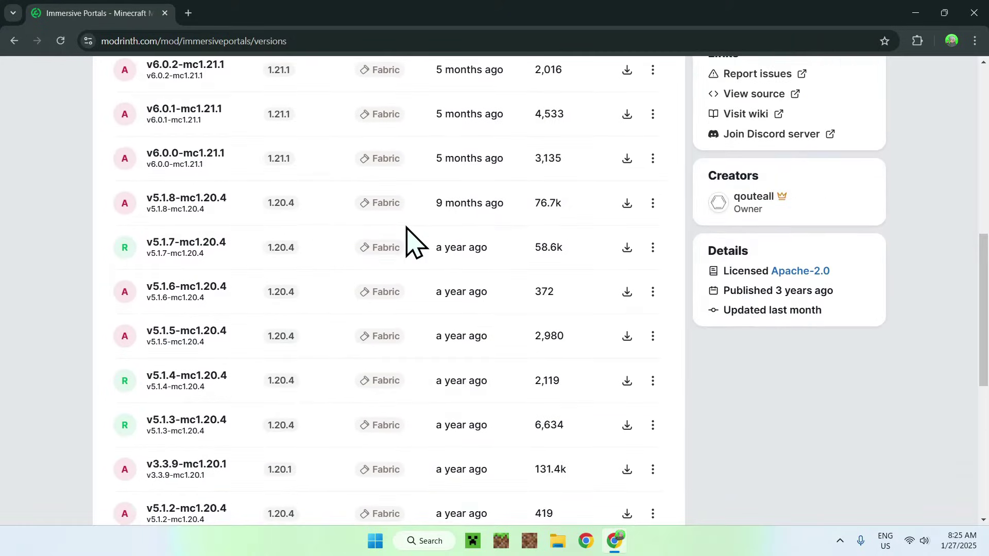
pyautogui.scroll(10, 407, 227)
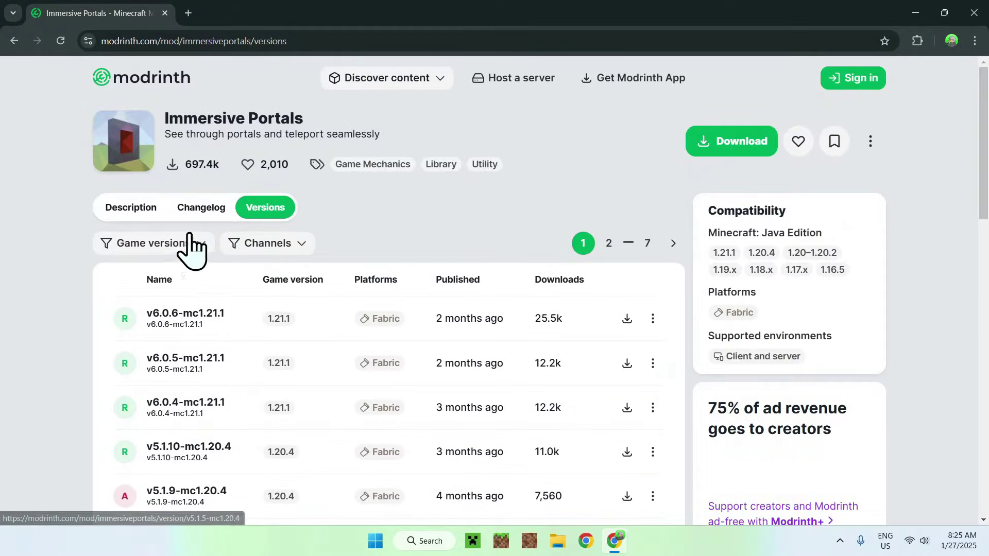
pyautogui.click(174, 240)
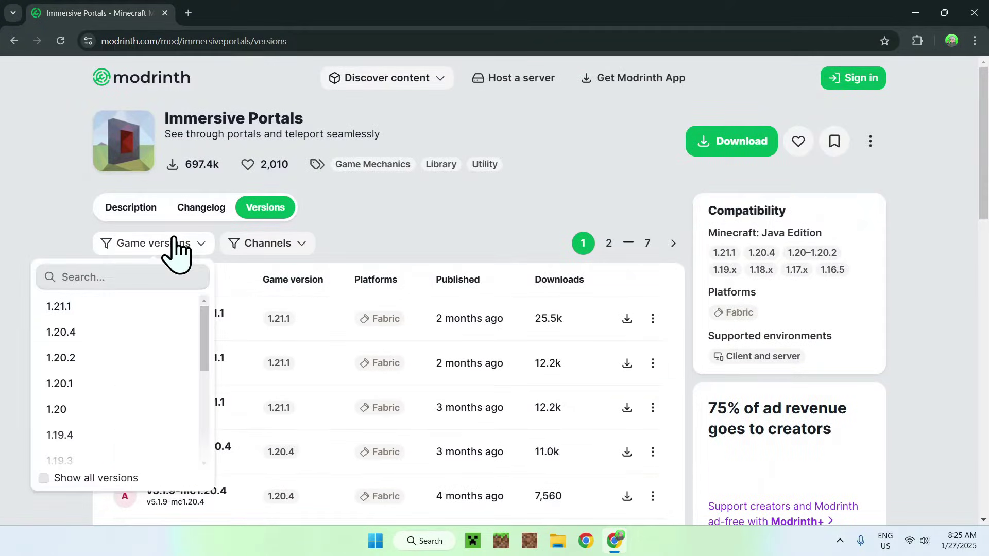
pyautogui.click(124, 313)
pyautogui.click(410, 252)
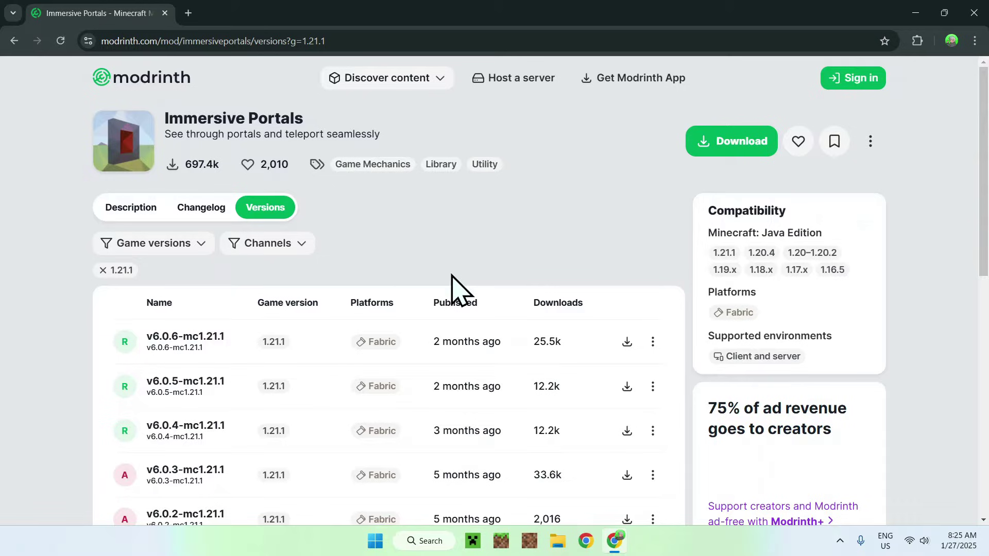
pyautogui.click(627, 341)
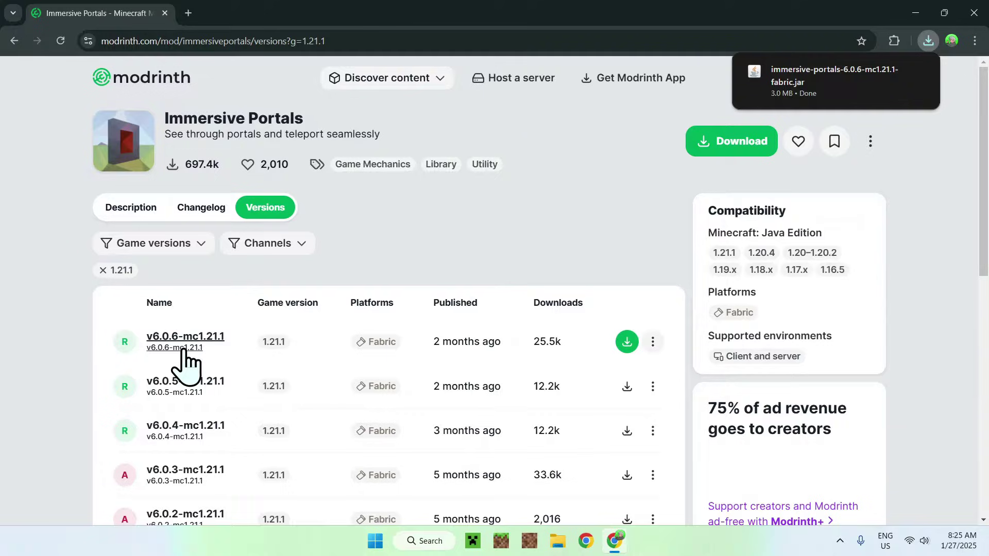
# Open the details of version v6.0.6-mc1.21.1 and go to its required dependency, Fabric API.
pyautogui.click(174, 339)
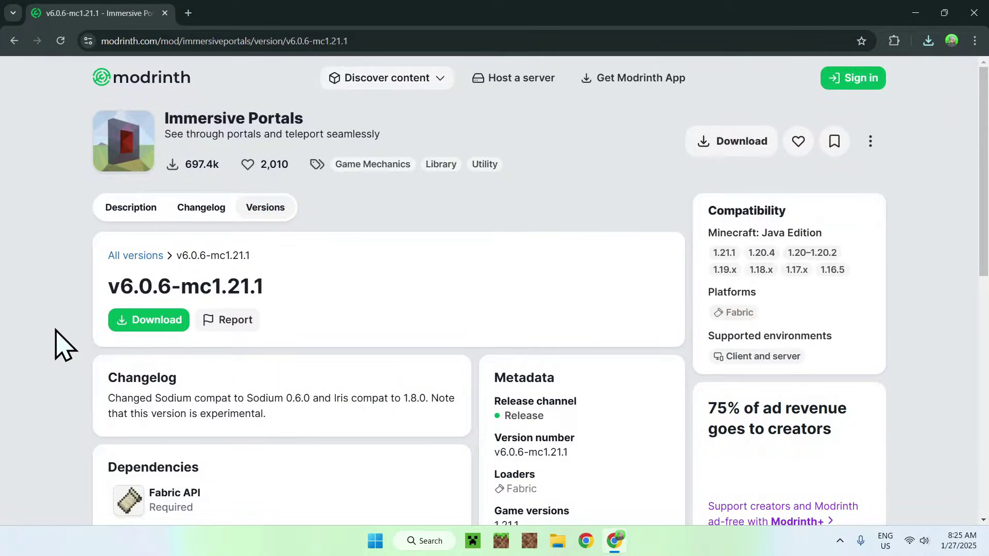
pyautogui.scroll(-3, 55, 342)
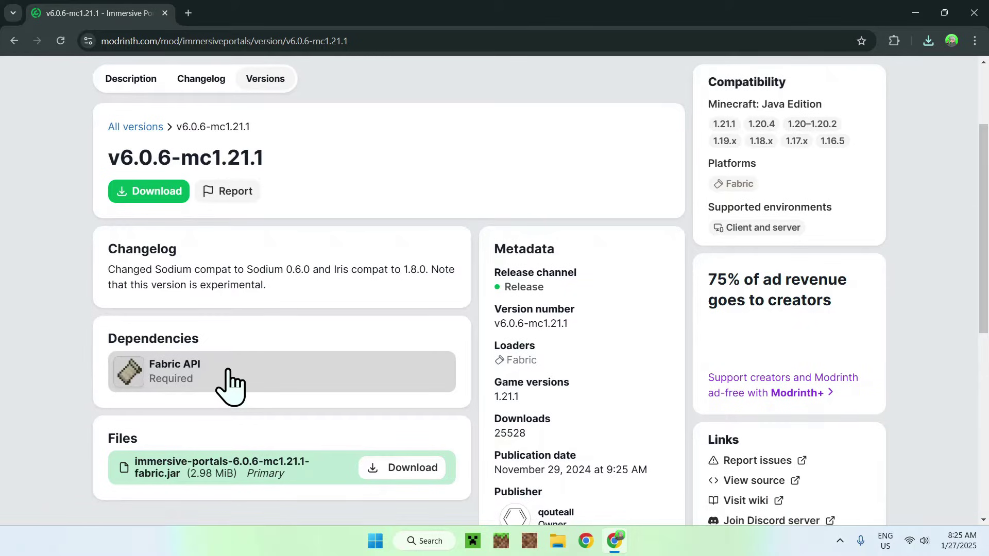
pyautogui.click(250, 366)
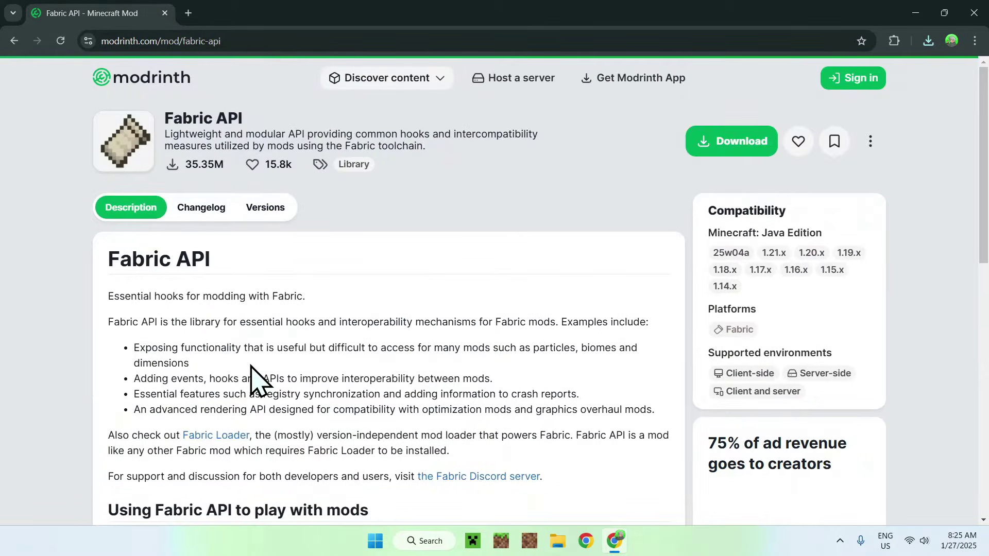
# Filter the Fabric API versions to game version 1.21.1 and download 0.115.0+1.21.1.
pyautogui.click(265, 211)
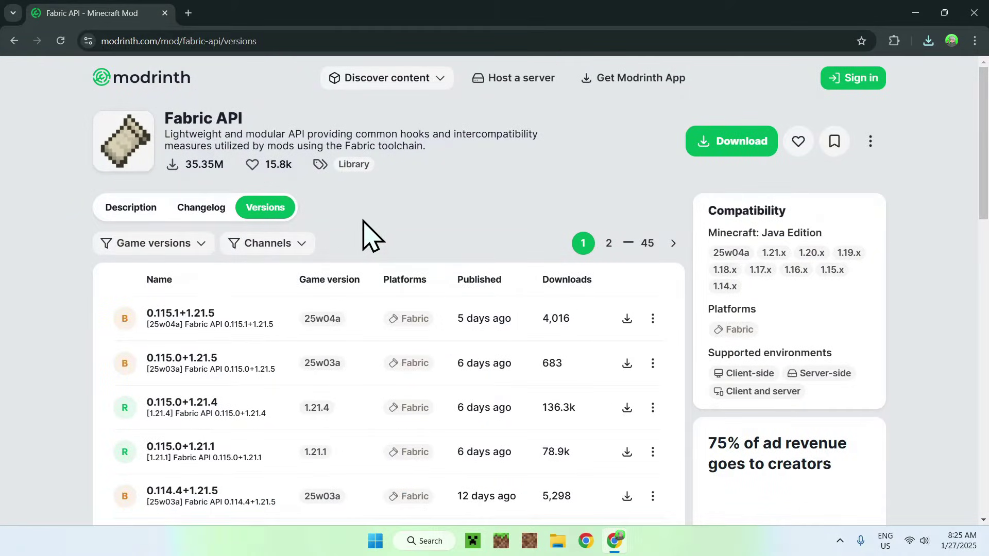
pyautogui.click(157, 246)
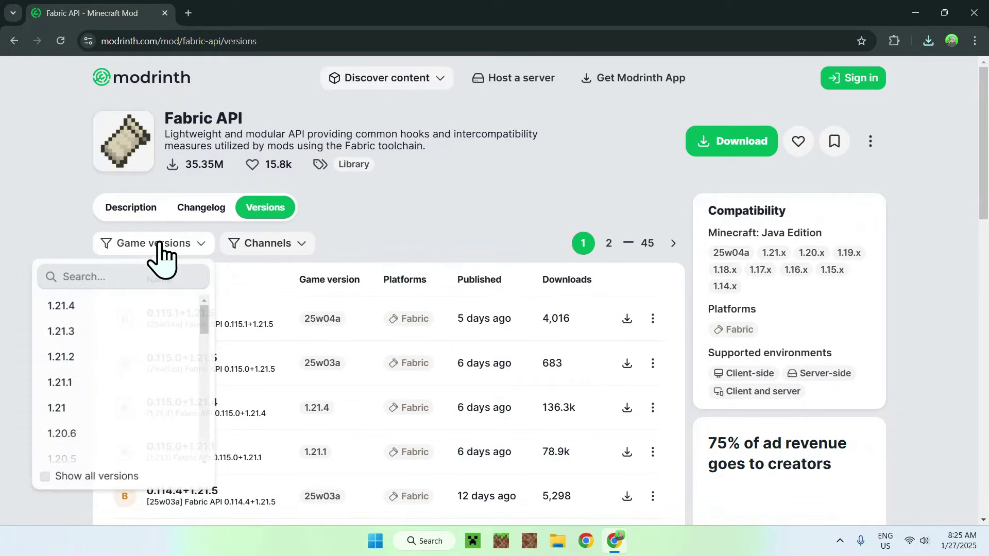
pyautogui.click(124, 385)
pyautogui.click(363, 251)
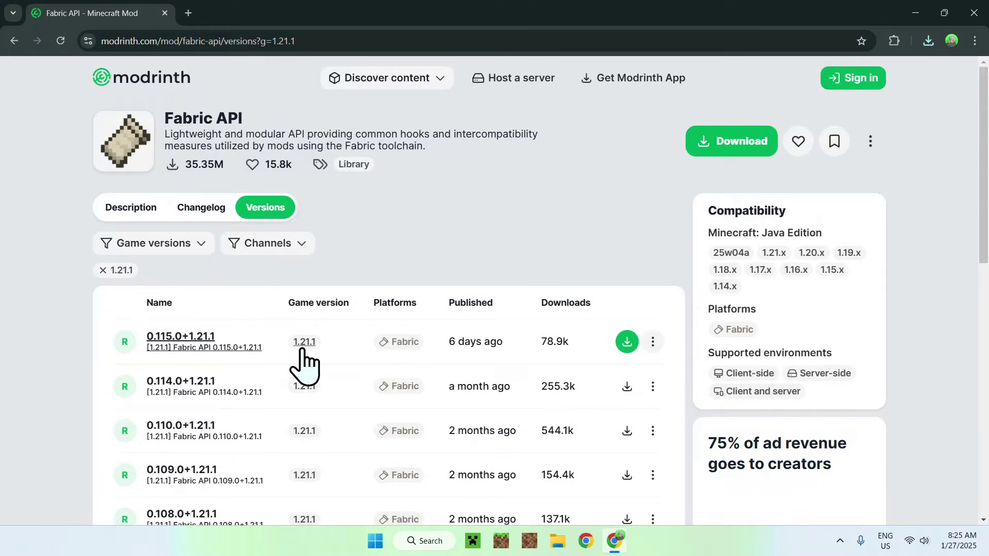
pyautogui.click(628, 342)
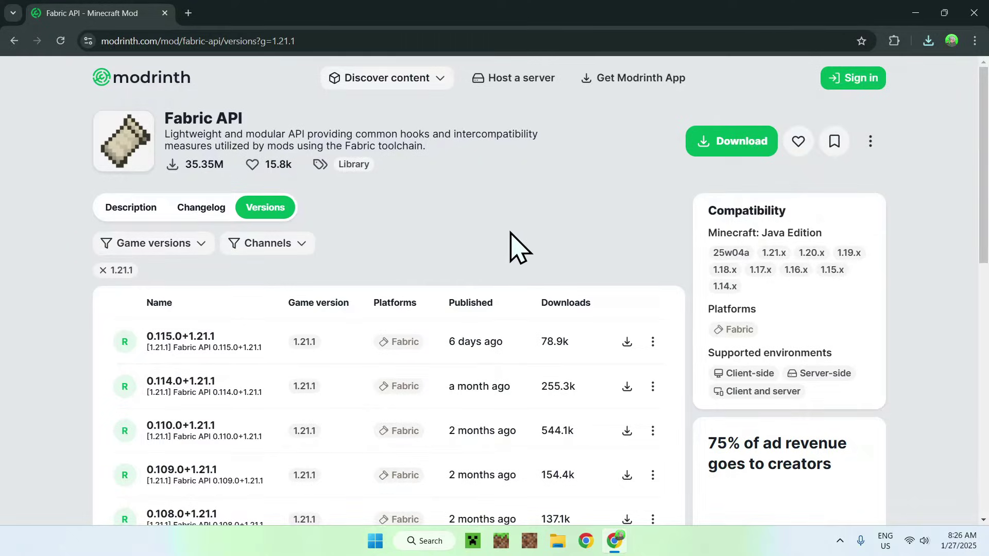
# Search Google for "Fabric Minecraft" in a new browser tab.
pyautogui.click(188, 13)
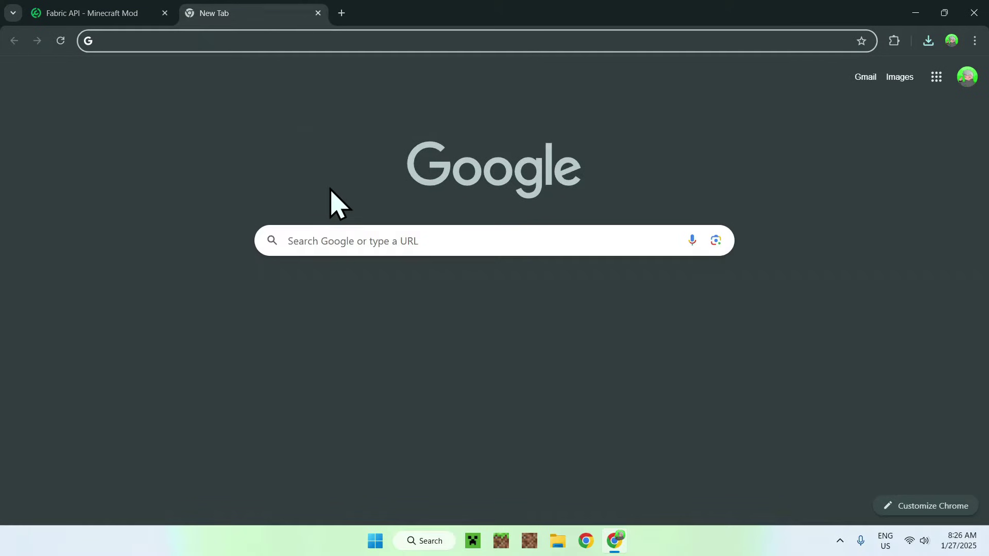
pyautogui.click(311, 242)
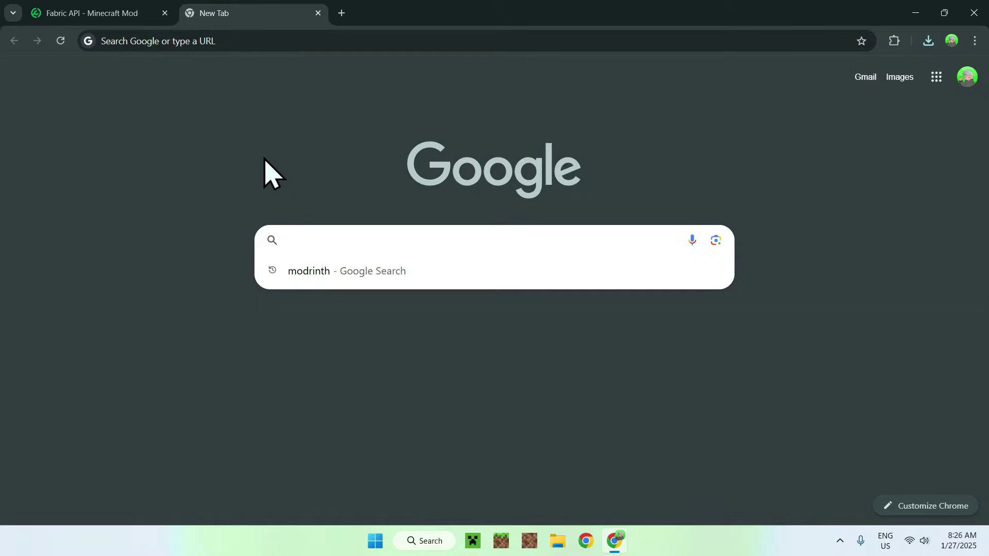
pyautogui.write('Fabric ')
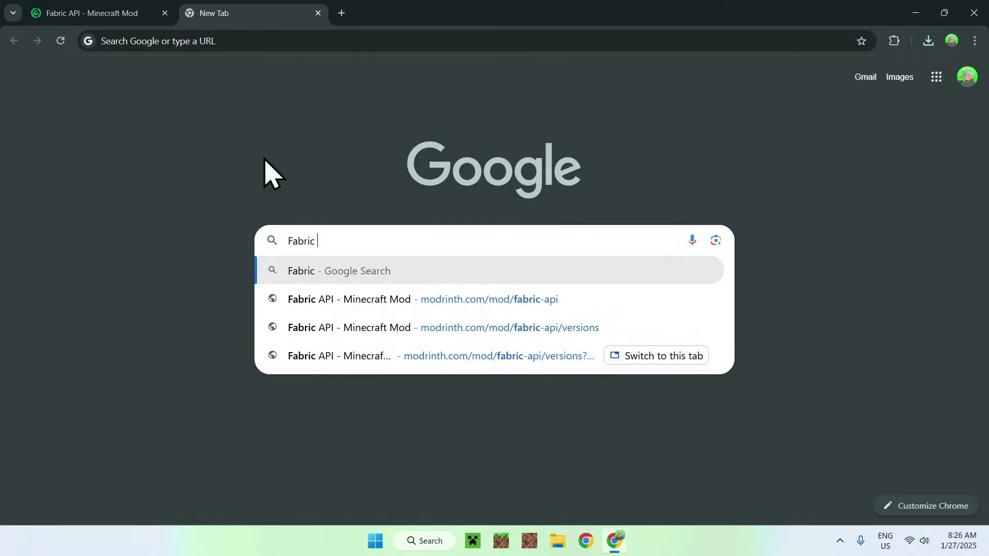
pyautogui.write('Minecraft')
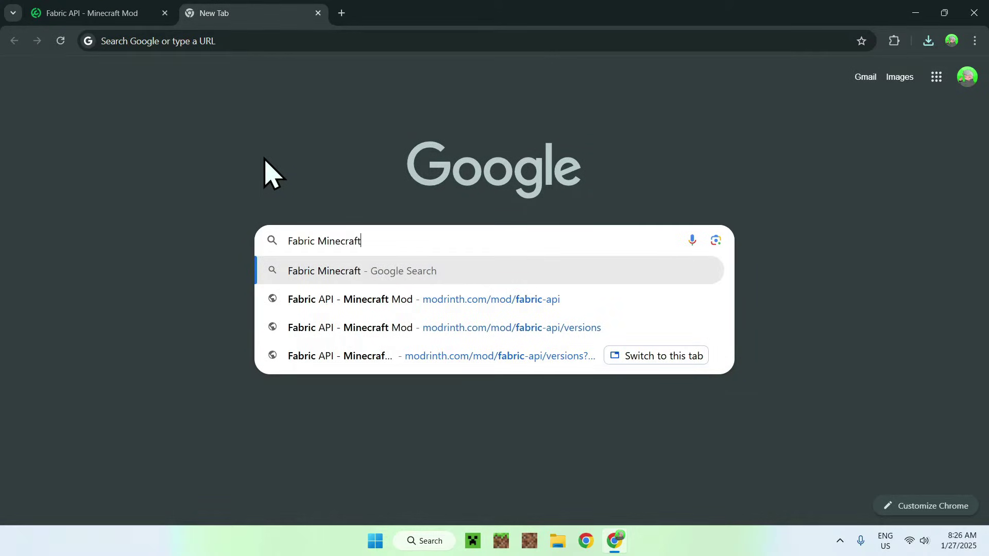
pyautogui.press('Return')
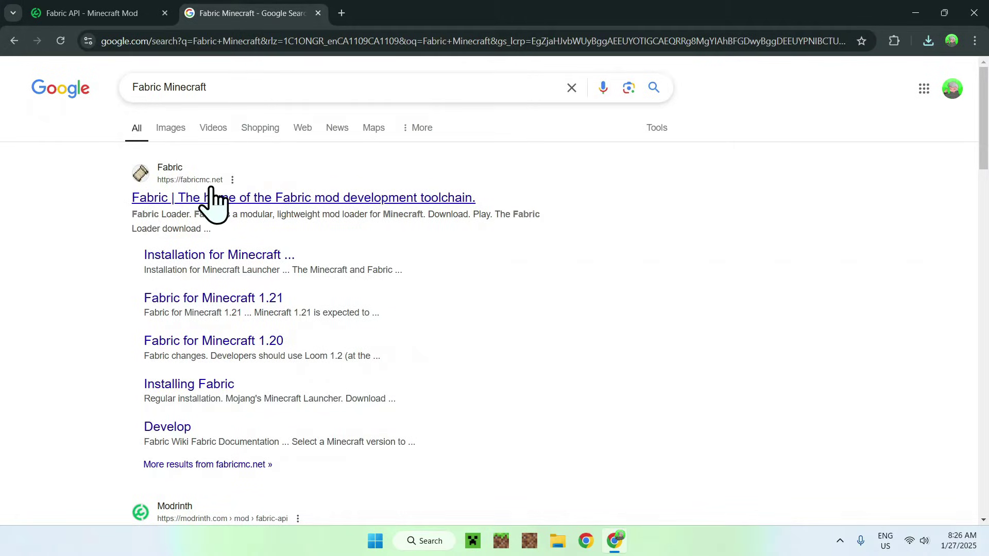
# Open the fabricmc.net website and download the Fabric Loader installer for Windows.
pyautogui.click(175, 206)
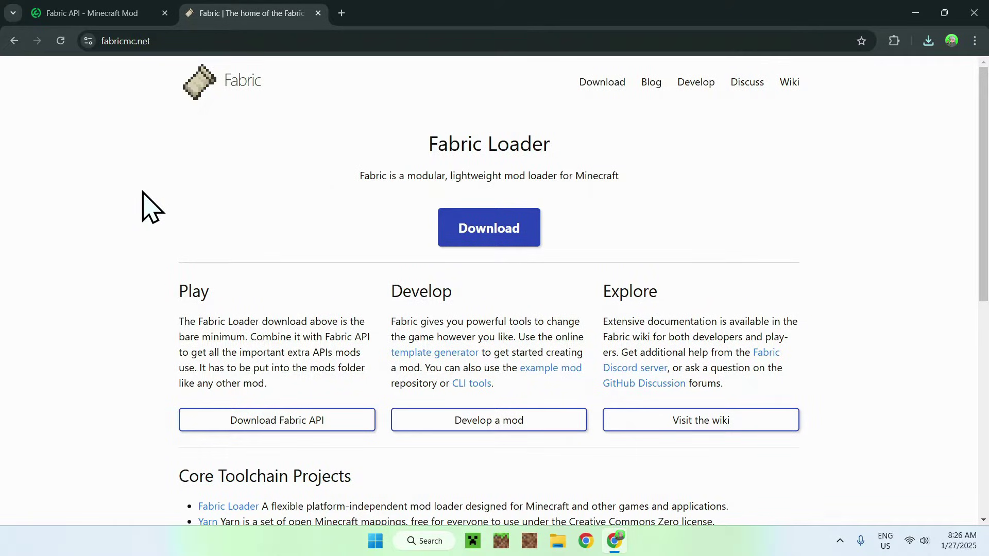
pyautogui.click(485, 237)
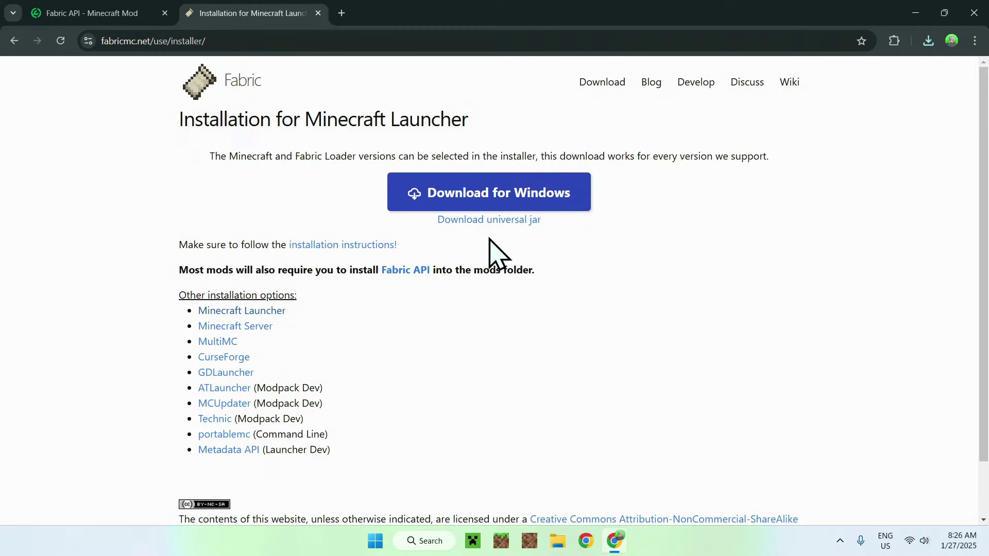
pyautogui.click(493, 202)
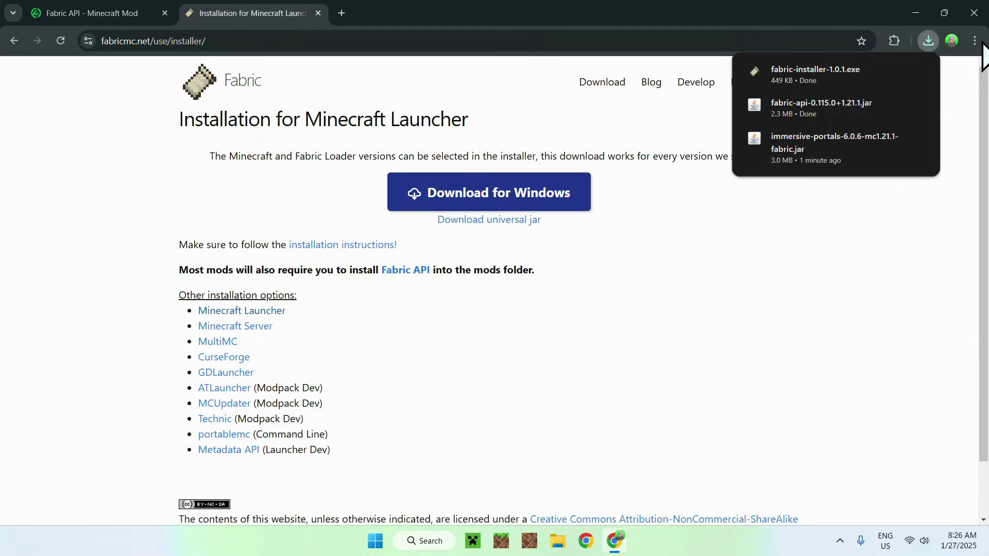
# Close the browser and open the Downloads folder in File Explorer.
pyautogui.click(974, 13)
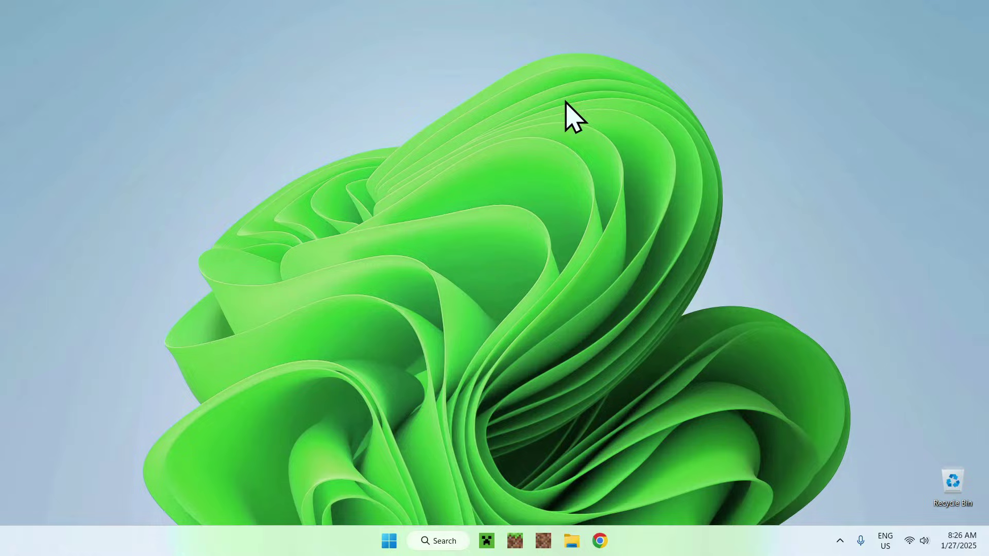
pyautogui.click(572, 541)
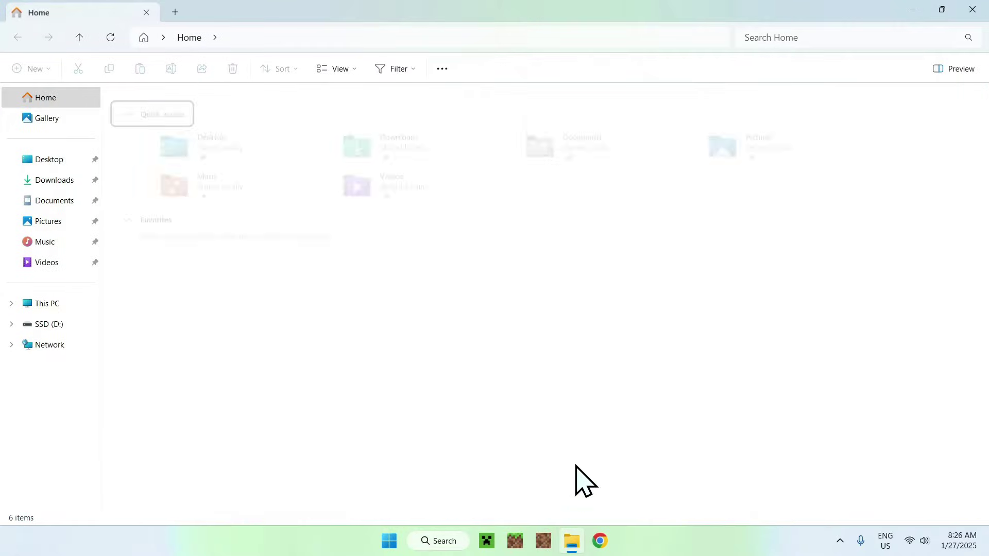
pyautogui.click(49, 182)
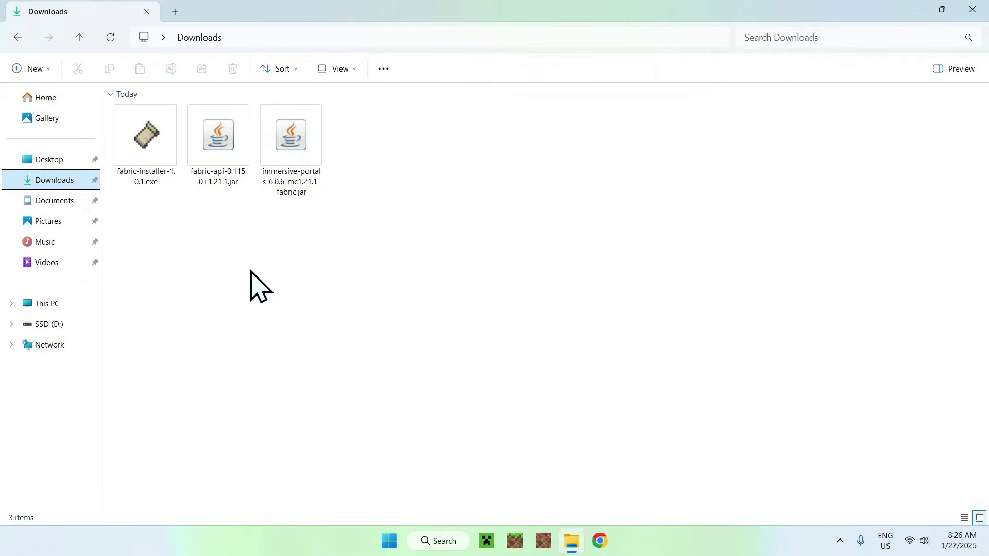
pyautogui.moveTo(132, 200); pyautogui.dragTo(122, 397)
pyautogui.moveTo(133, 205); pyautogui.dragTo(315, 217)
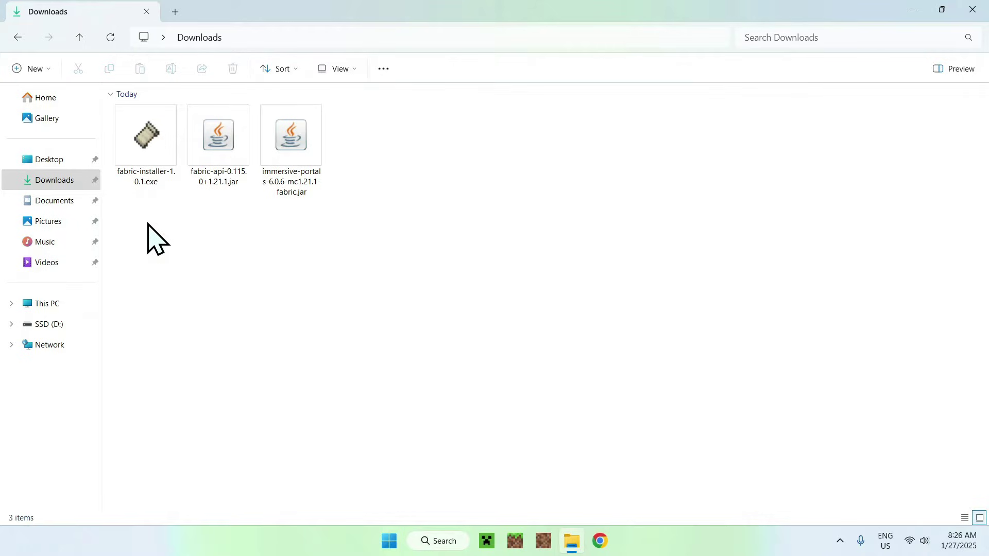
# Run fabric-installer-1.0.1.exe, install the Fabric client for Minecraft version 1.21.1 and close the installer.
pyautogui.doubleClick(142, 171)
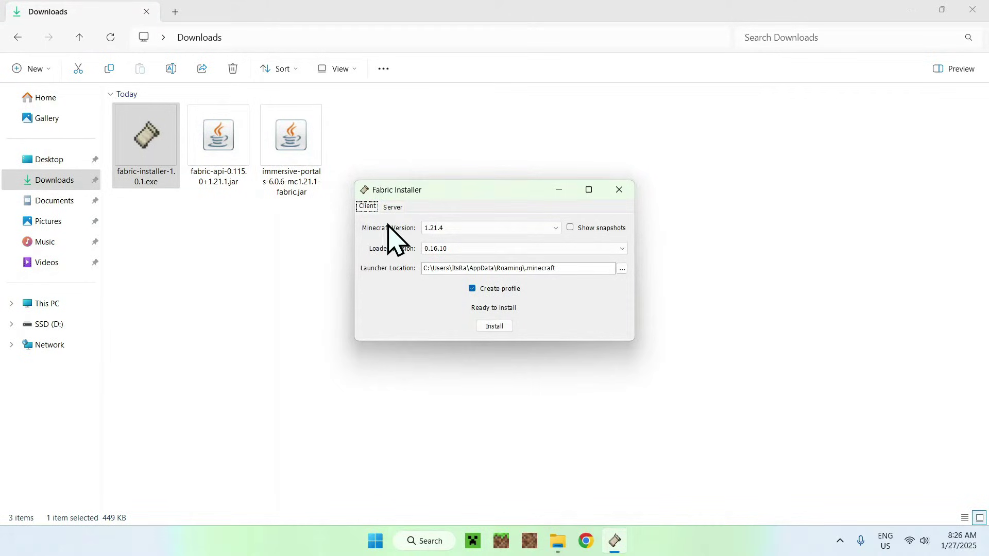
pyautogui.click(425, 230)
pyautogui.click(434, 265)
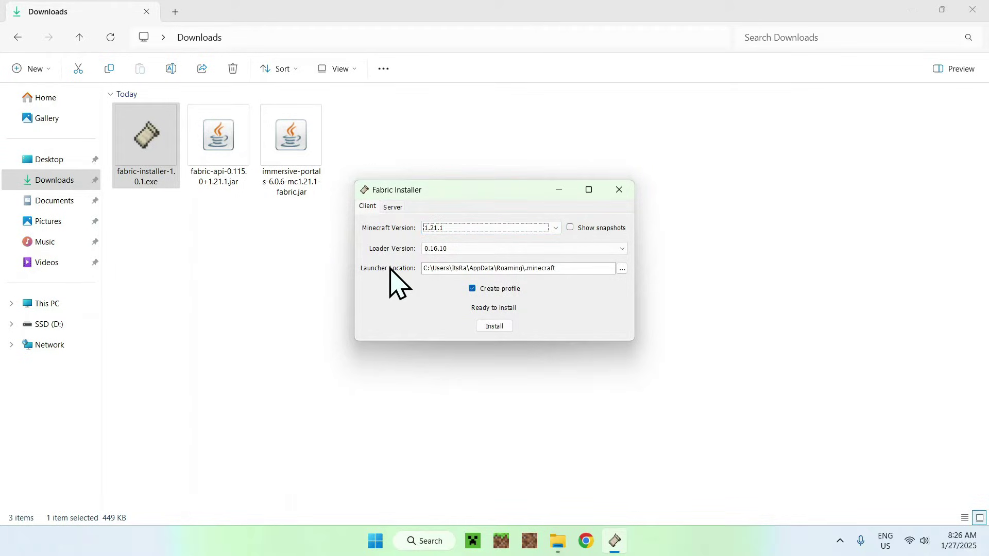
pyautogui.click(492, 328)
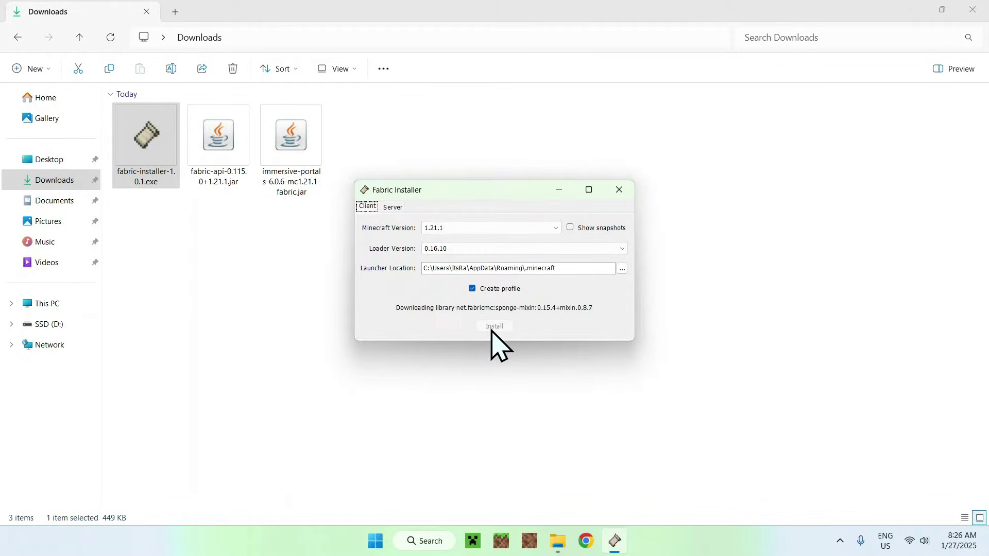
pyautogui.click(495, 292)
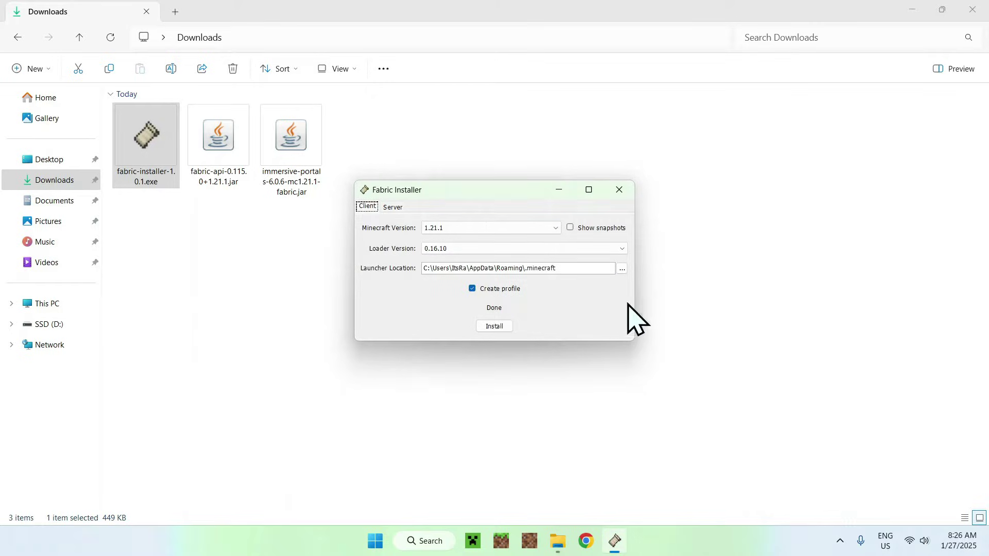
pyautogui.click(620, 190)
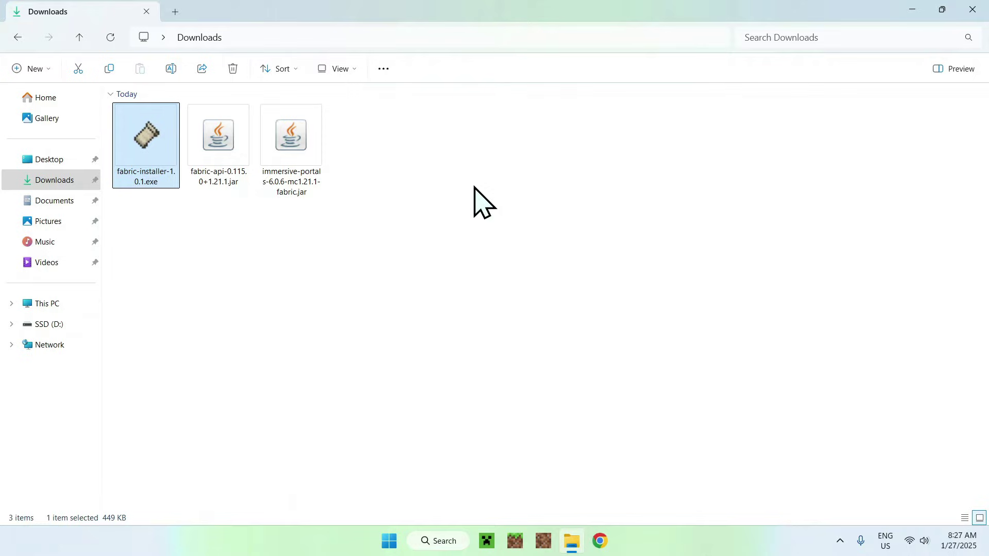
# Switch to the Minecraft Launcher and open the fabric-loader-1.21.1 installation for editing.
pyautogui.click(487, 540)
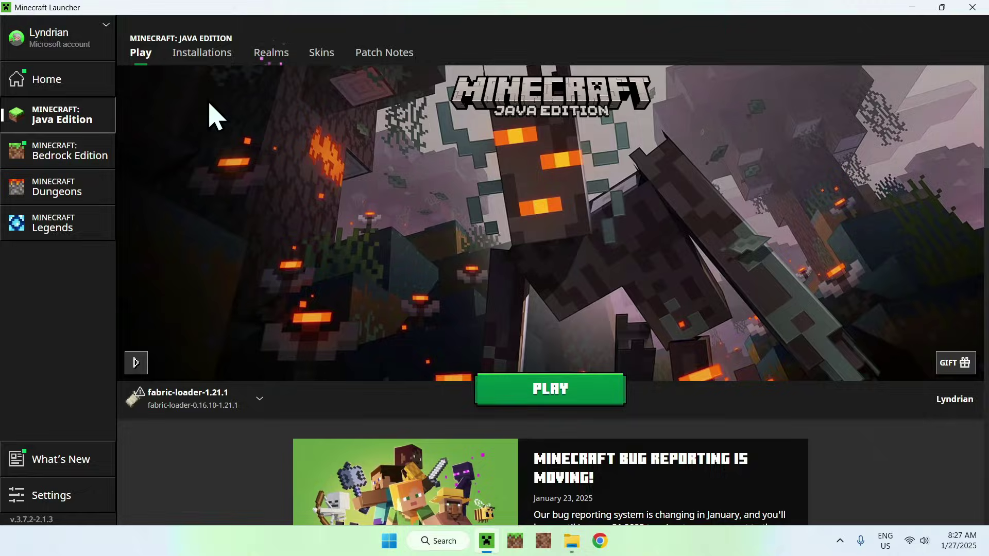
pyautogui.click(204, 60)
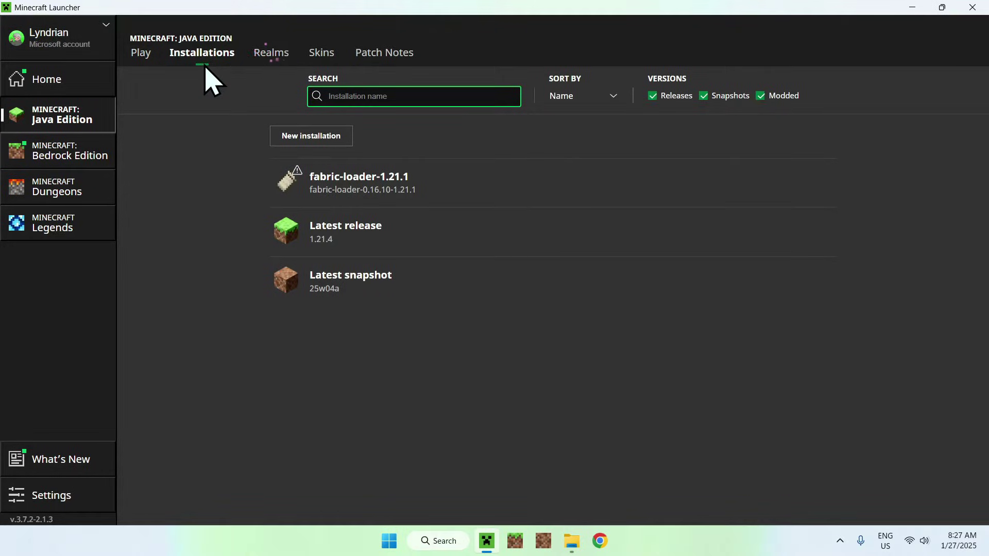
pyautogui.moveTo(452, 195)
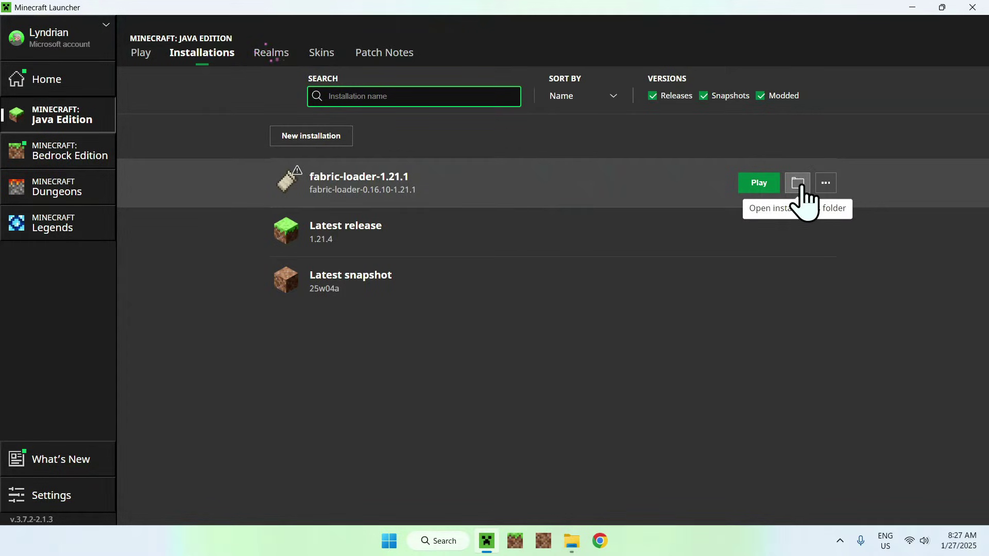
pyautogui.click(827, 185)
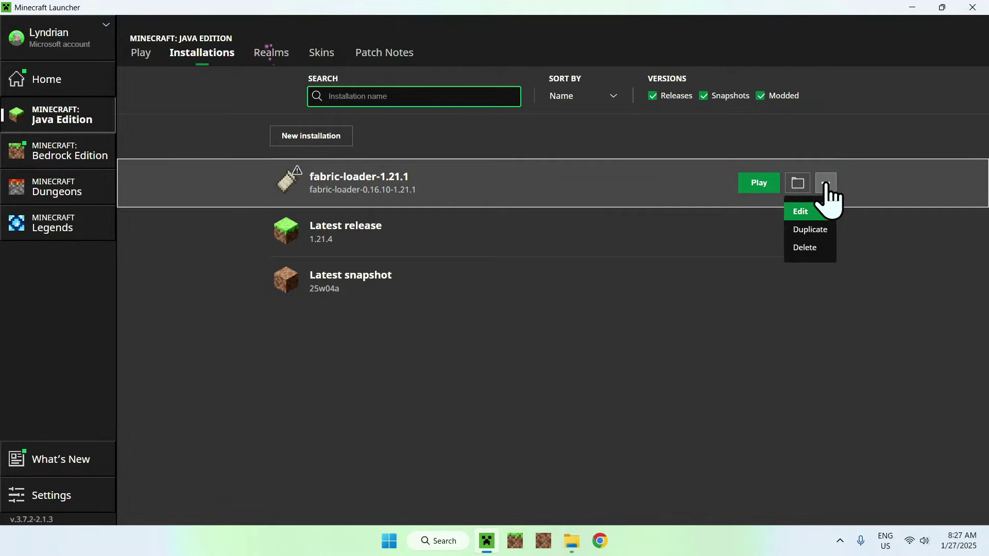
pyautogui.click(806, 213)
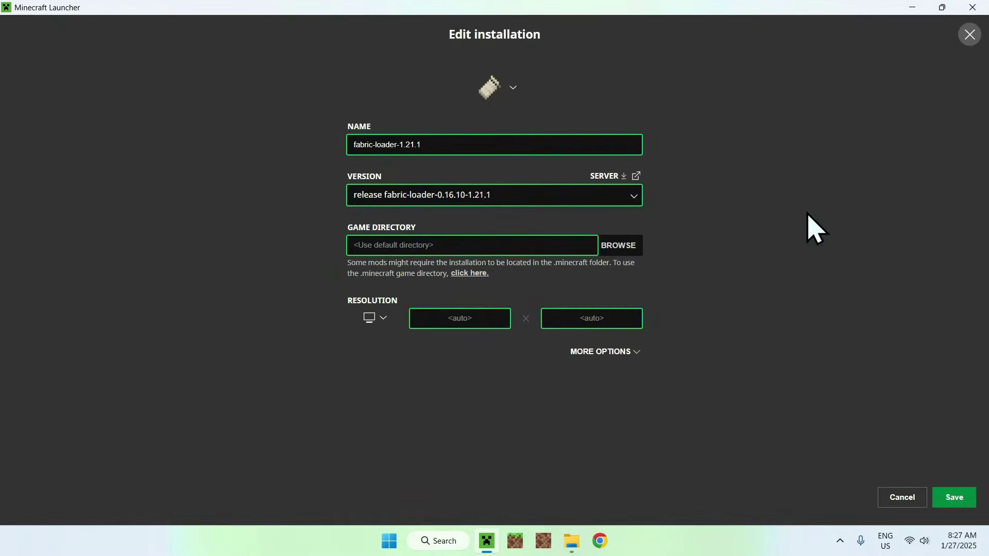
# Set the maximum memory in the installation's JVM arguments to -Xmx6G and save the installation.
pyautogui.click(615, 353)
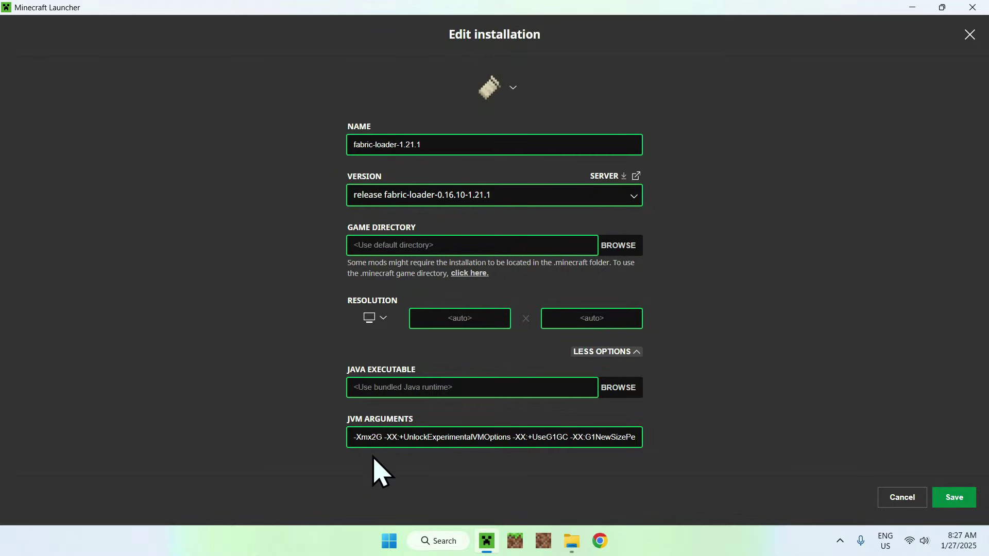
pyautogui.click(376, 438)
pyautogui.press('BackSpace')
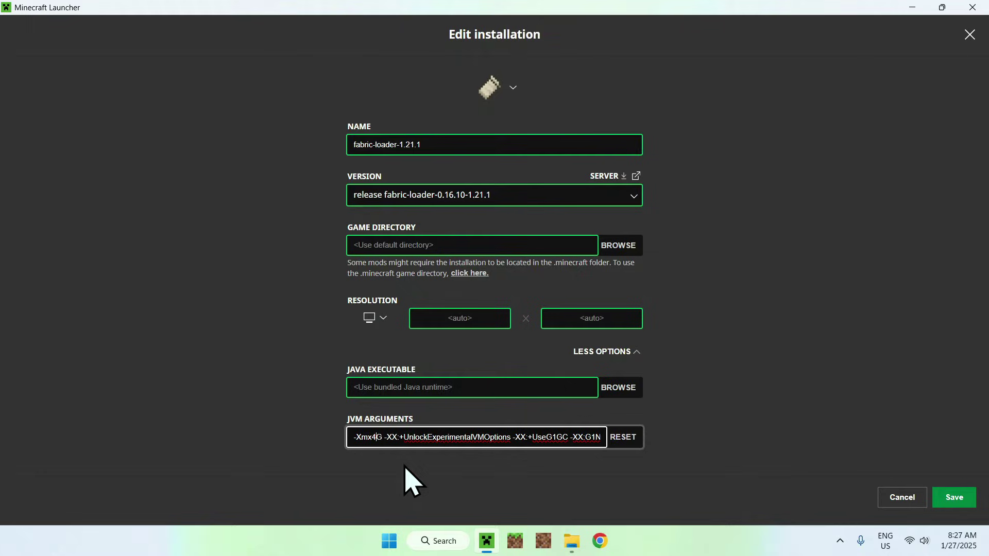
pyautogui.write('6')
pyautogui.click(405, 469)
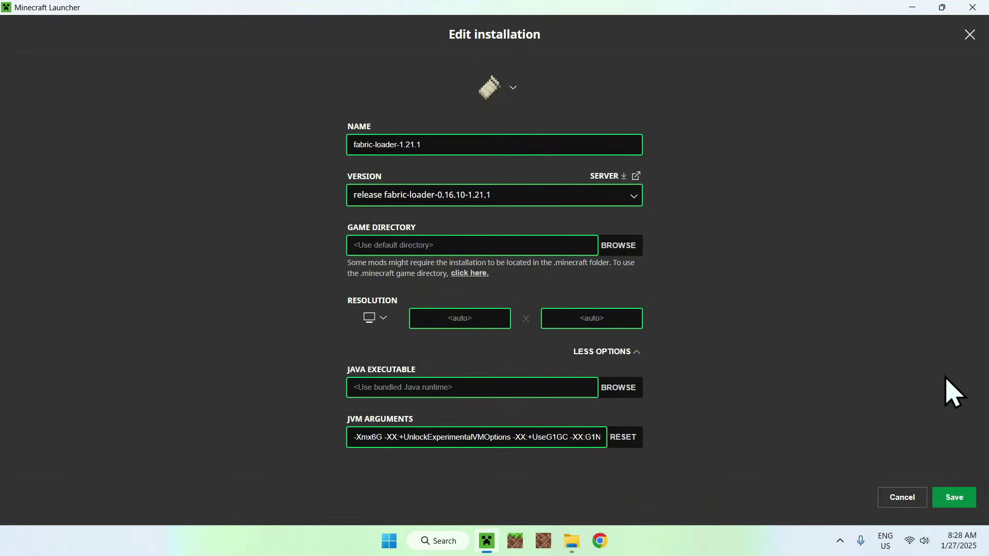
pyautogui.click(956, 508)
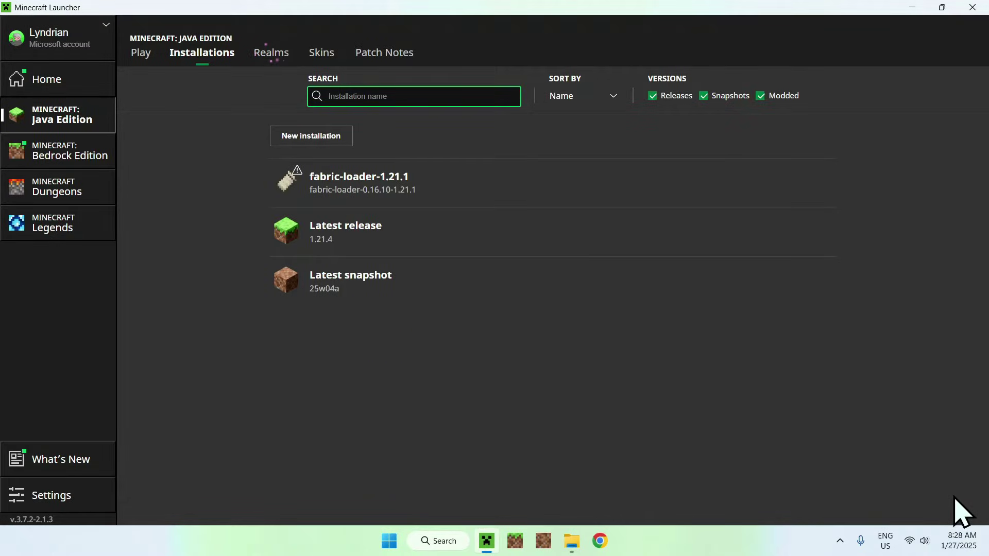
# Open the game folder of the fabric-loader-1.21.1 installation and go into its mods folder.
pyautogui.moveTo(775, 203)
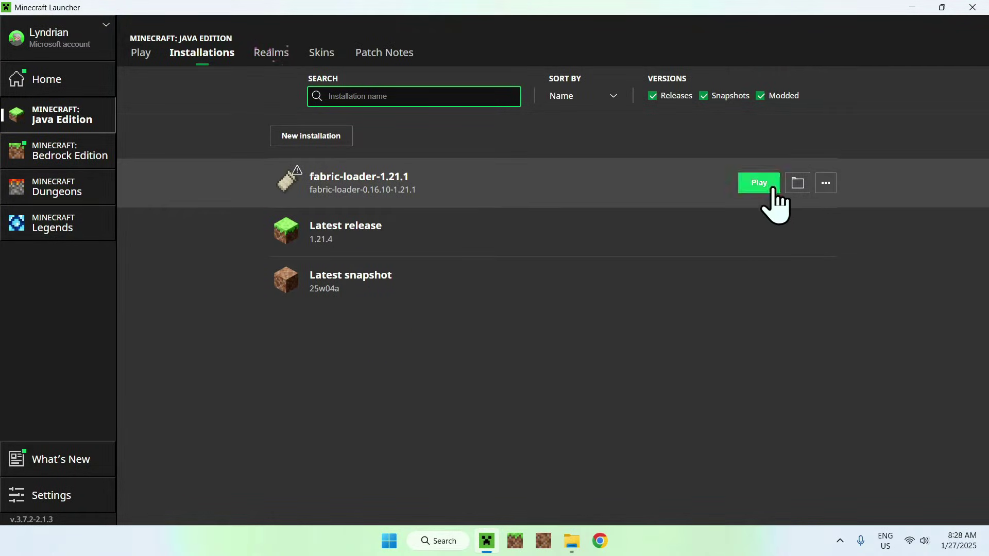
pyautogui.click(796, 185)
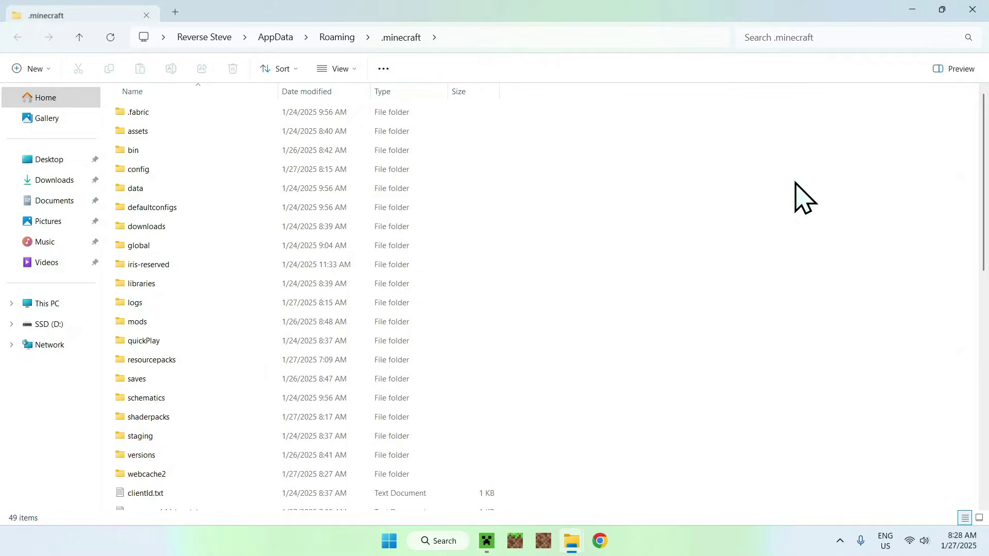
pyautogui.click(266, 318)
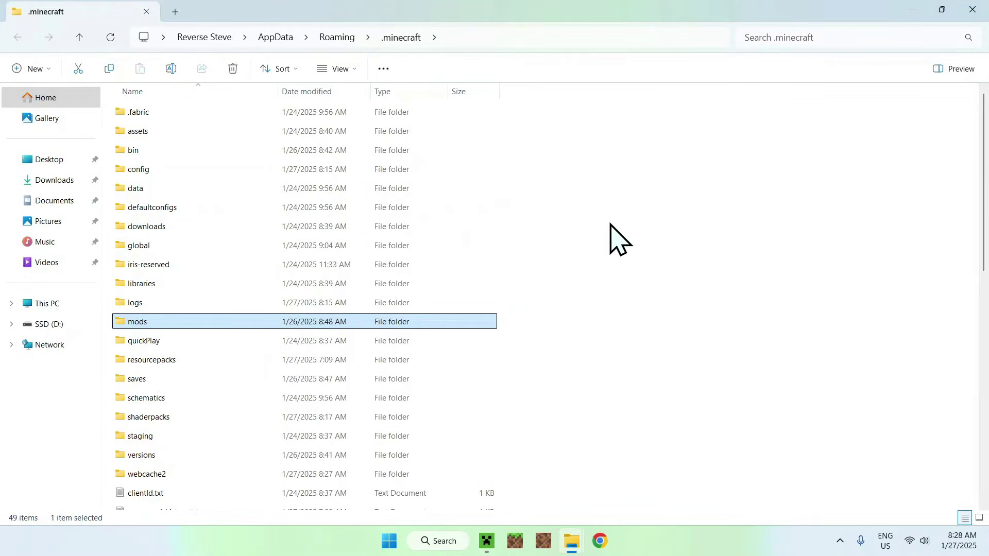
pyautogui.doubleClick(254, 323)
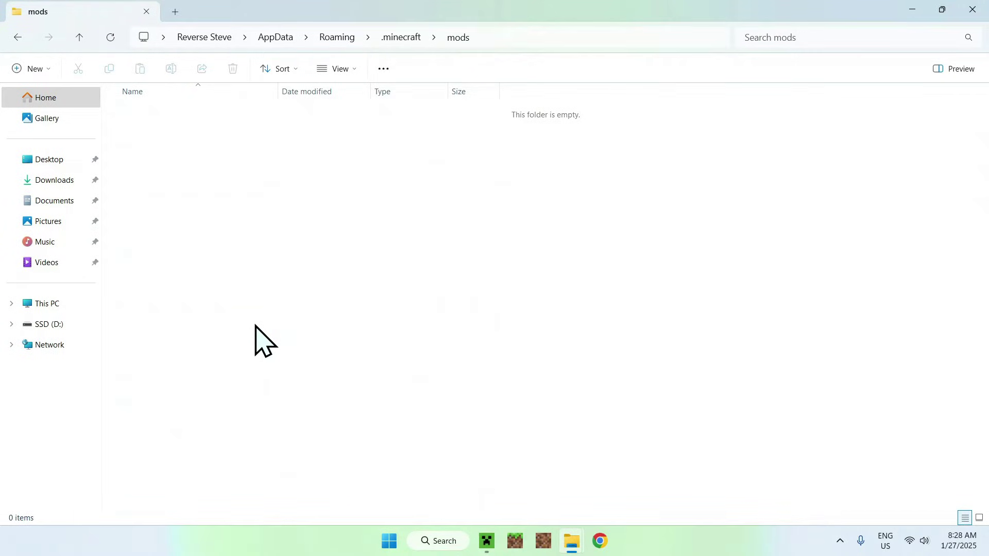
# Copy the fabric-api-0.115.0+1.21.1 and immersive-portals-6.0.6-mc1.21.1-fabric jar files from Downloads into the mods folder.
pyautogui.click(51, 181)
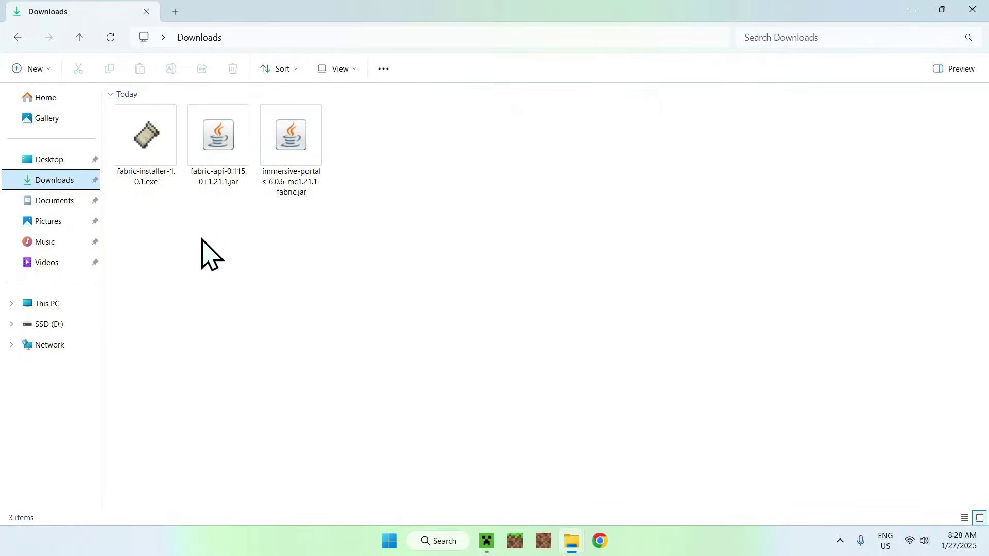
pyautogui.moveTo(445, 221); pyautogui.dragTo(233, 145)
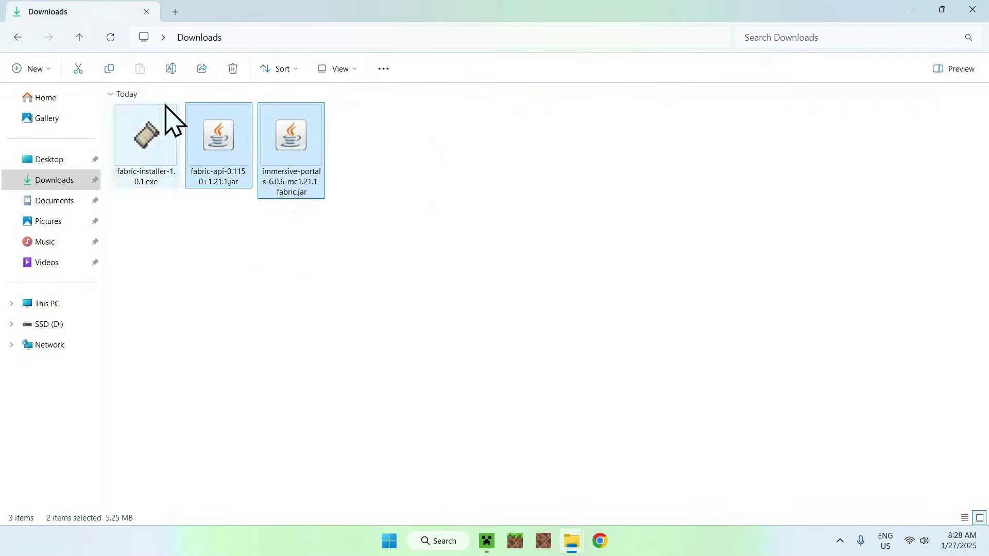
pyautogui.click(110, 70)
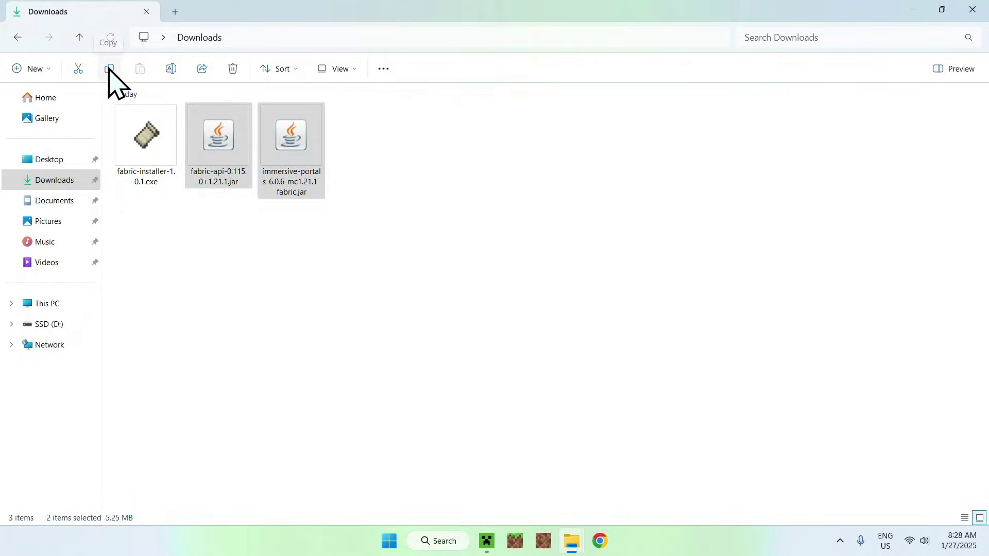
pyautogui.click(17, 38)
pyautogui.click(141, 69)
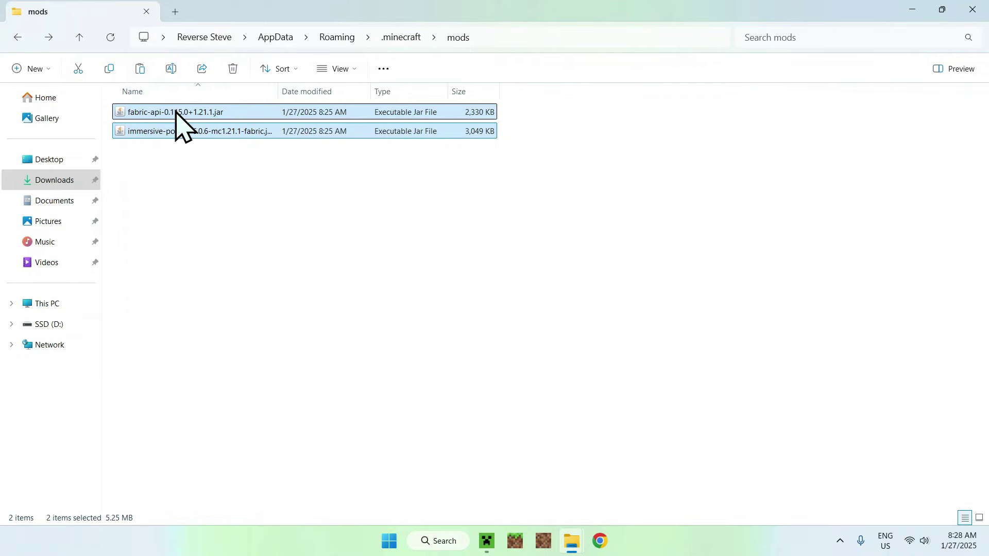
pyautogui.click(236, 169)
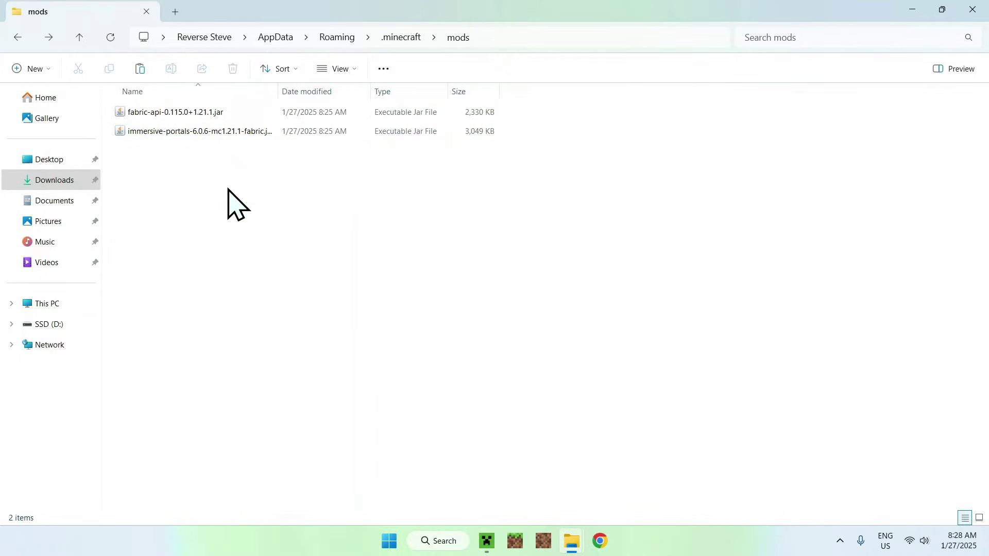
# Switch to the Minecraft Launcher, start the game with the fabric-loader-1.21.1 installation and maximize the game window.
pyautogui.click(487, 540)
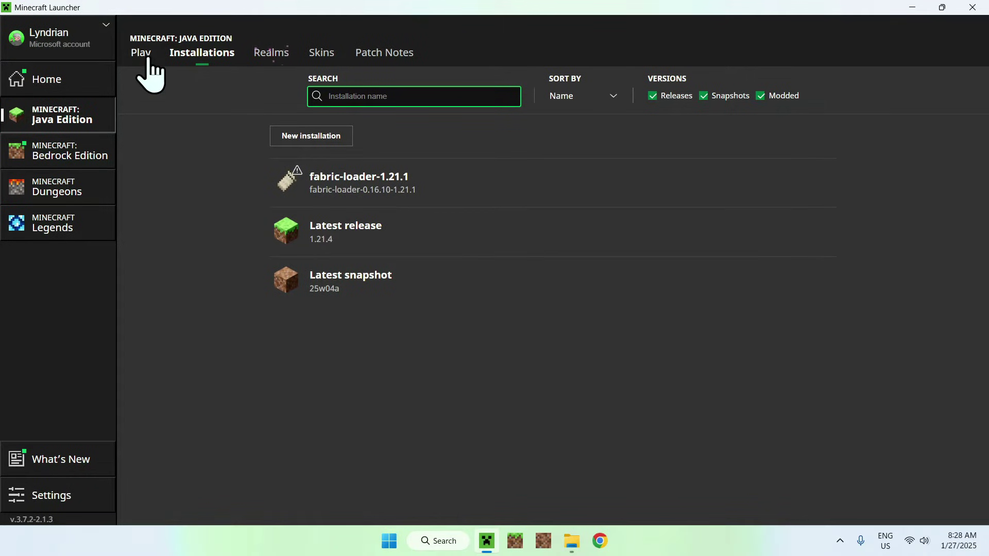
pyautogui.click(147, 61)
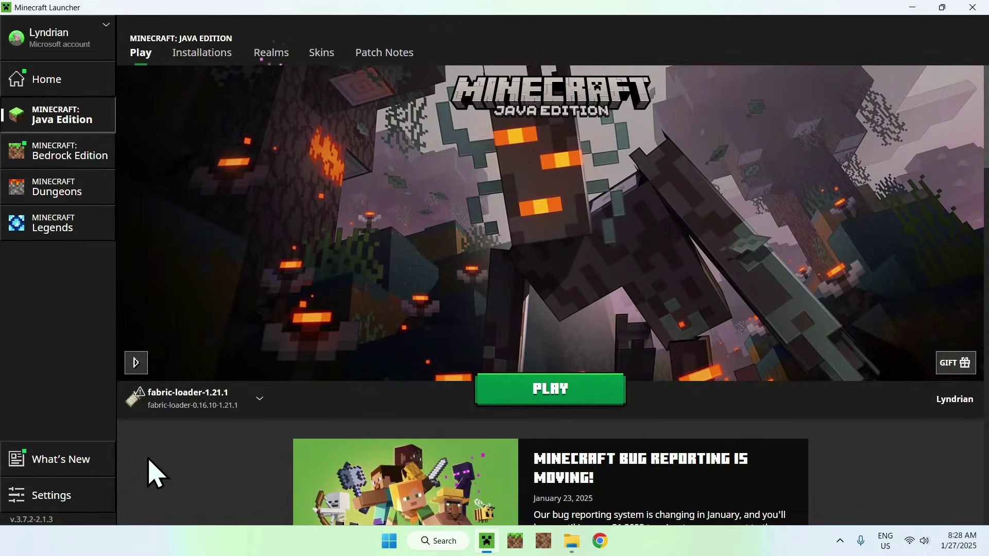
pyautogui.click(561, 402)
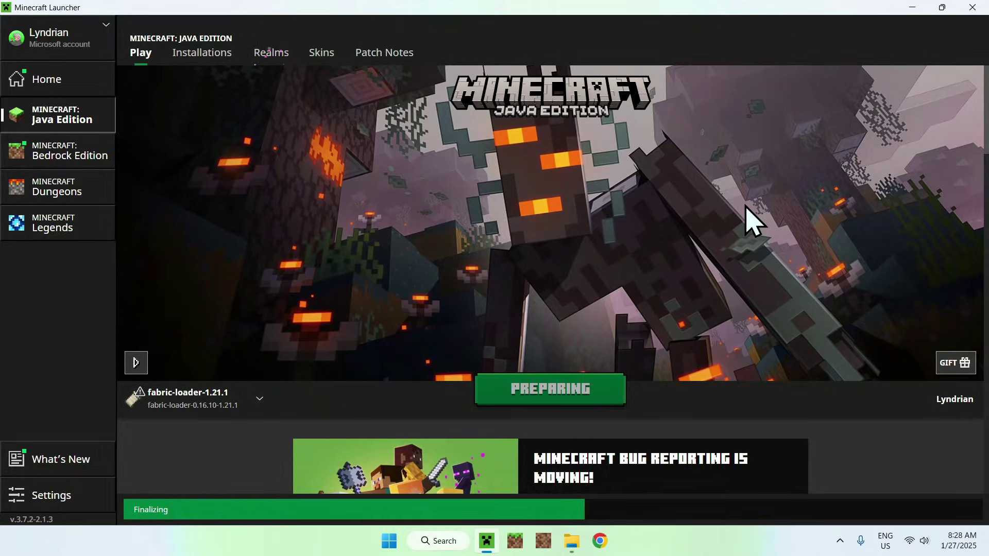
pyautogui.hotkey('alt', 'Tab')
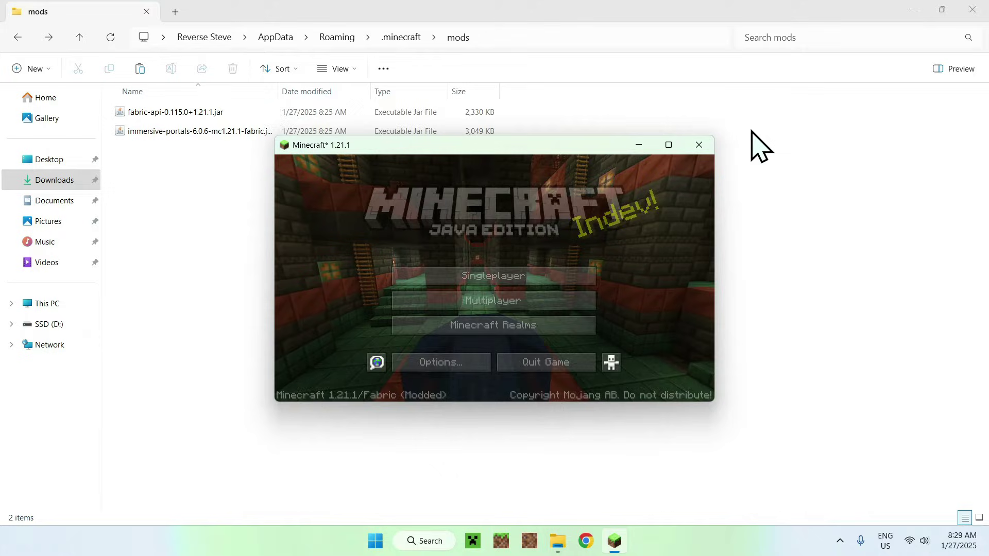
pyautogui.click(669, 145)
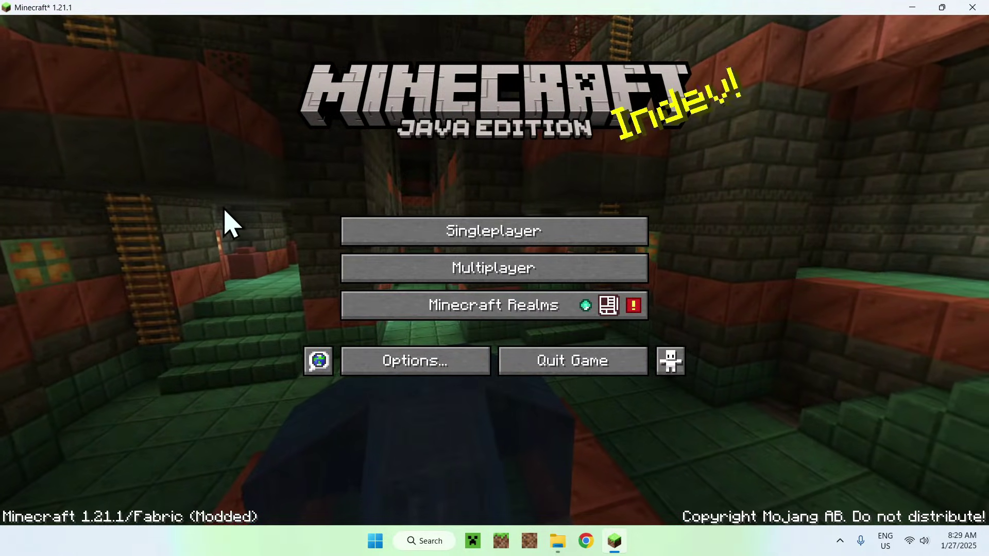
# Create and enter a new singleplayer world with the game mode set to Creative.
pyautogui.click(349, 234)
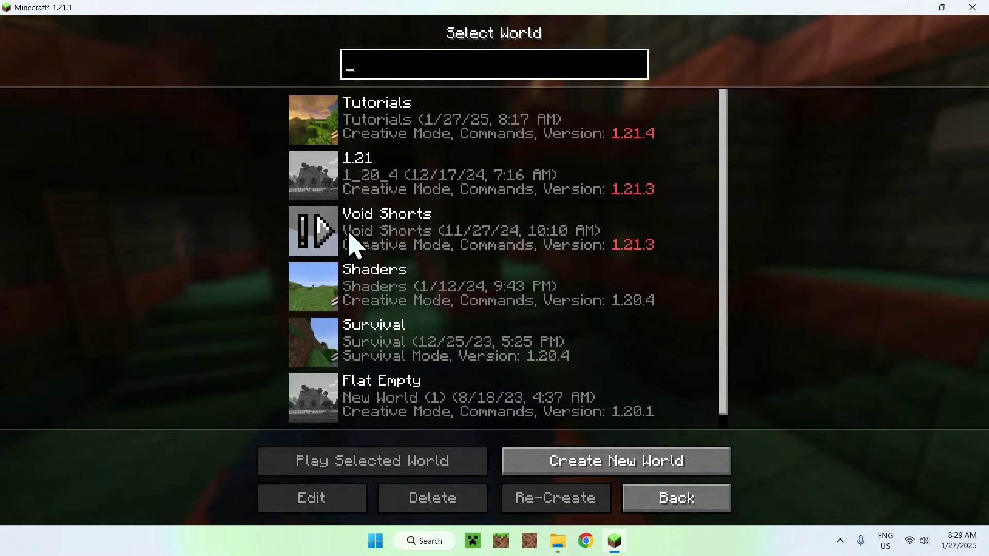
pyautogui.click(623, 460)
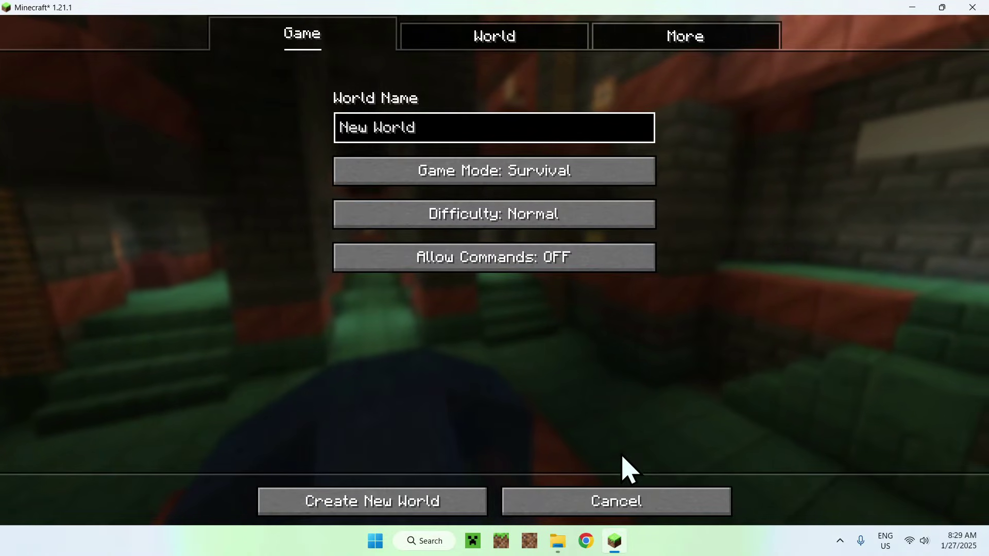
pyautogui.click(519, 178)
pyautogui.click(519, 177)
pyautogui.click(459, 257)
pyautogui.click(320, 501)
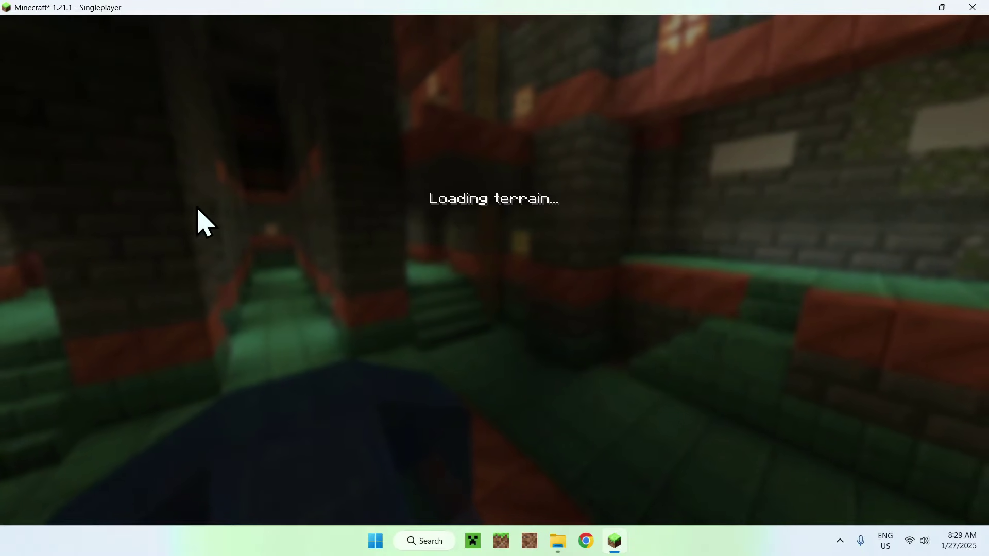
# Move forward over the jungle treetops to look around the new world.
pyautogui.press('w')
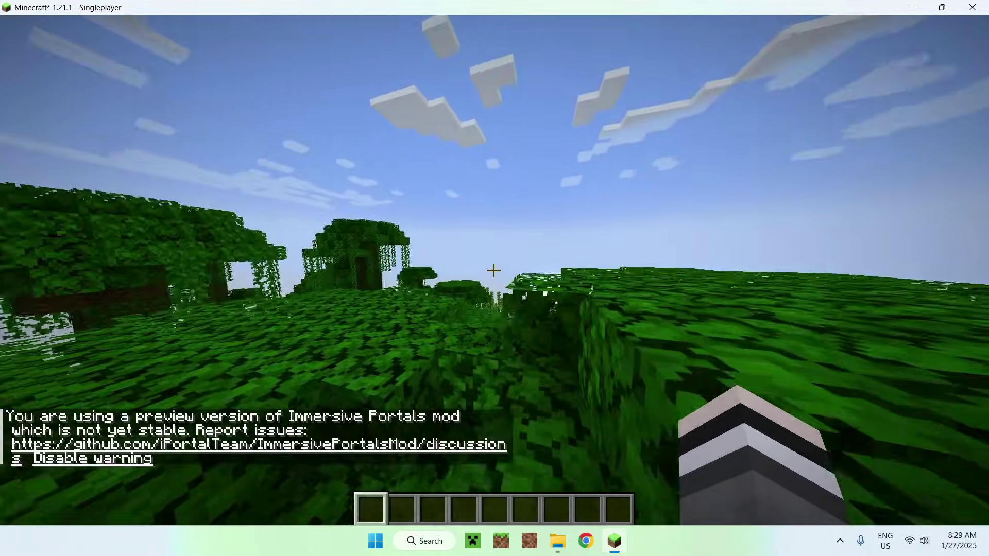
pyautogui.press('w')
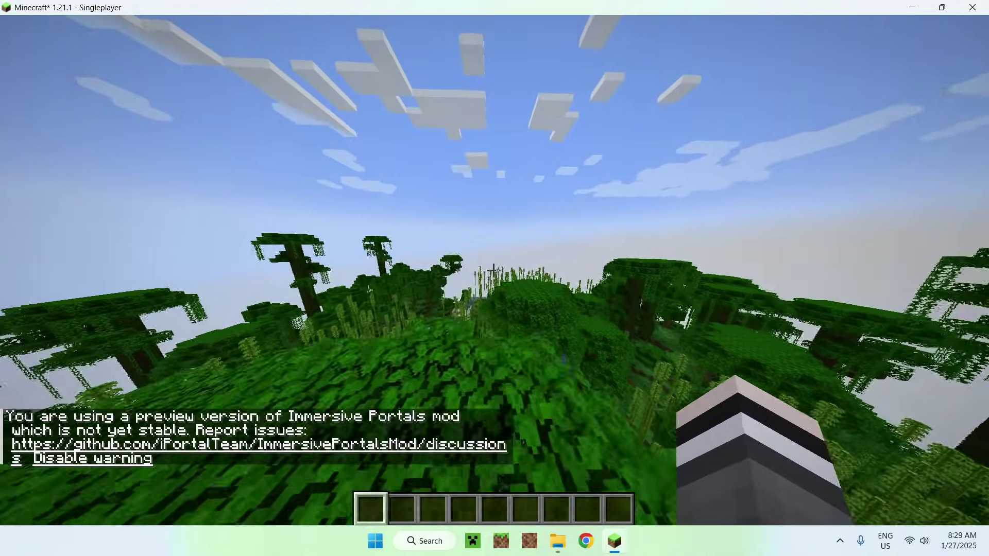
pyautogui.press('w')
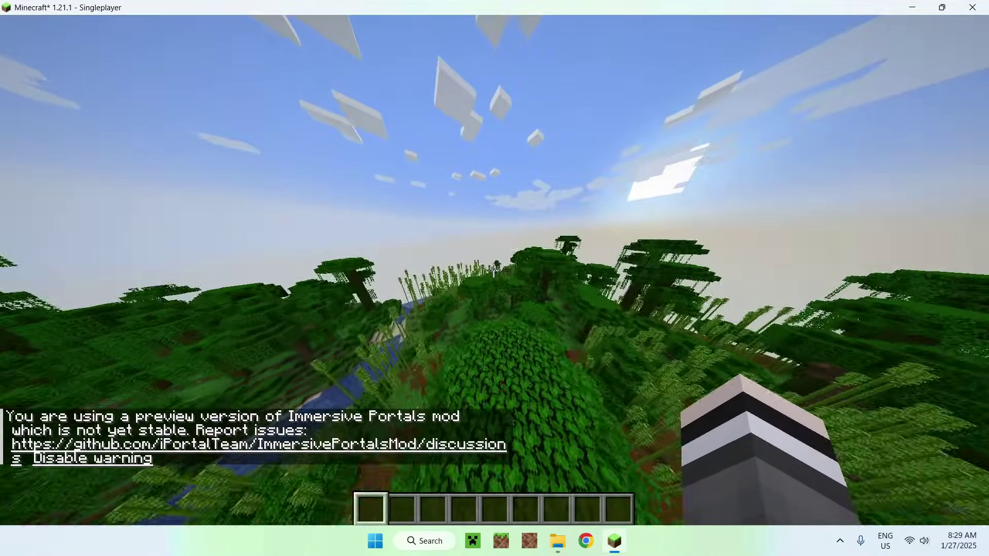
# Travel on over the jungle and bamboo and land in the grassy clearing beside a large jungle tree.
pyautogui.press('w')
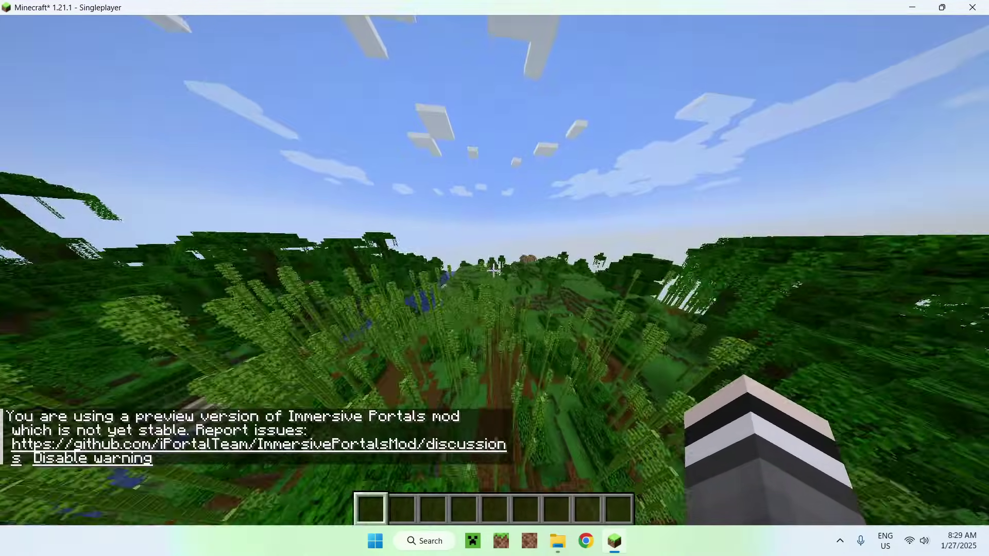
pyautogui.press('w')
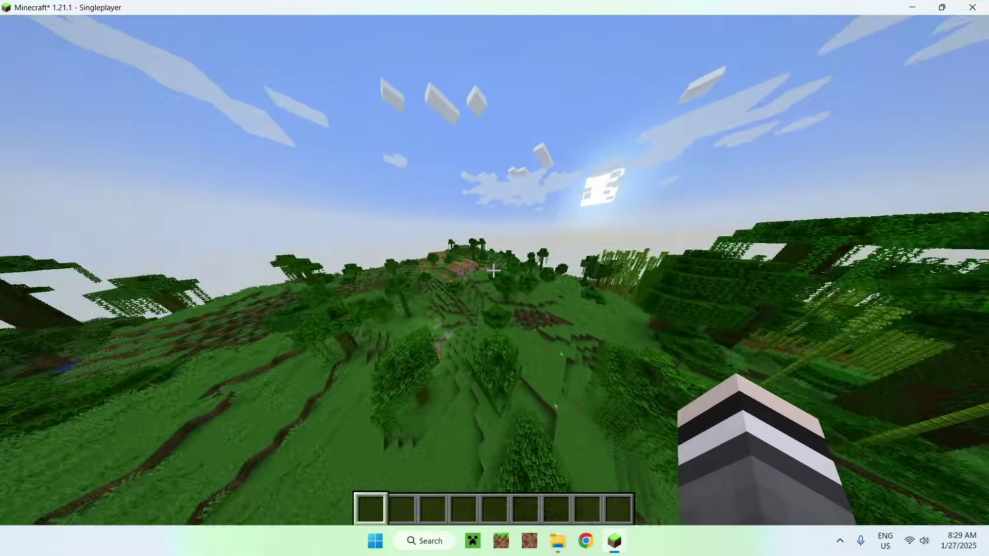
pyautogui.press('w')
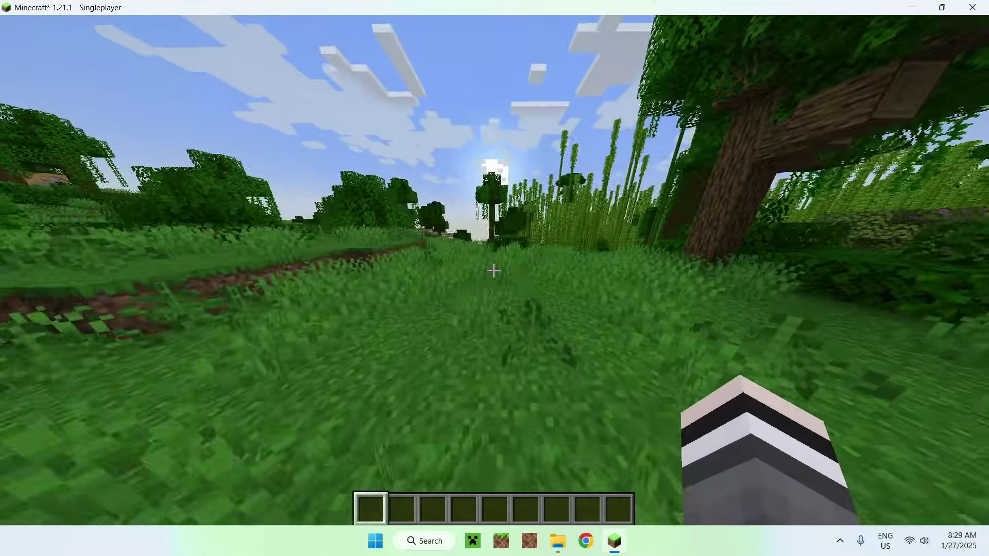
pyautogui.press('w')
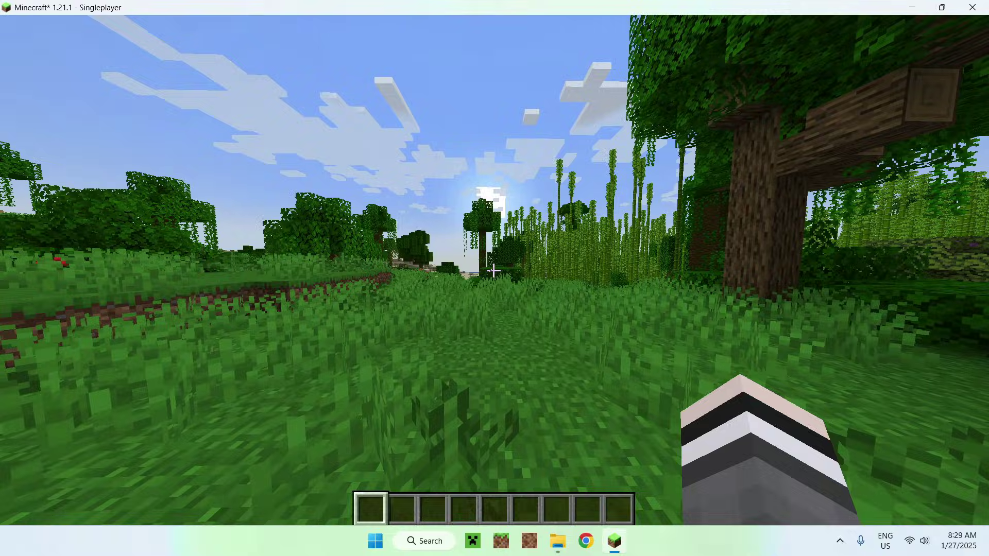
# Put the Immersive Portals command stick "Delete the portal entity" into the second hotbar slot from the creative inventory.
pyautogui.press('e')
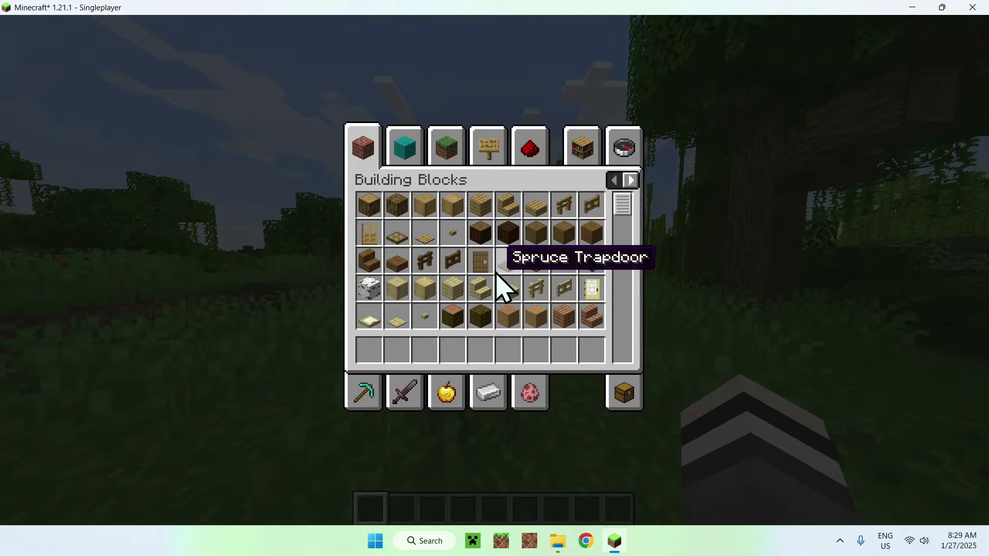
pyautogui.click(629, 181)
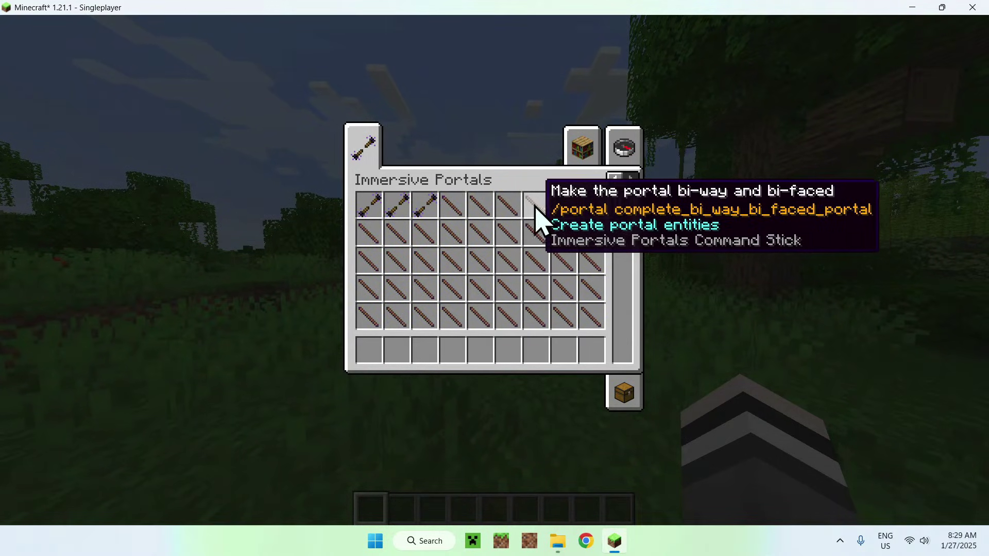
pyautogui.click(454, 206)
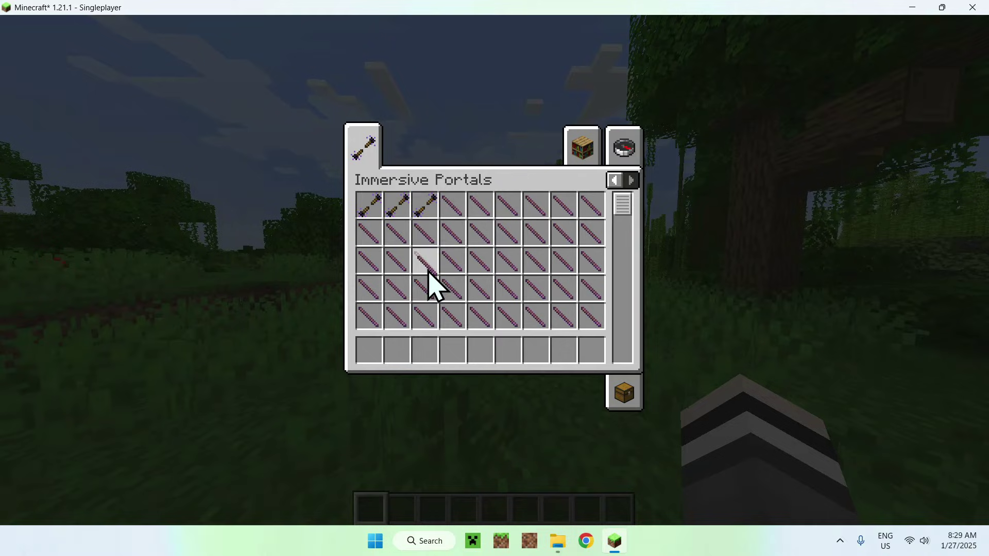
pyautogui.click(402, 355)
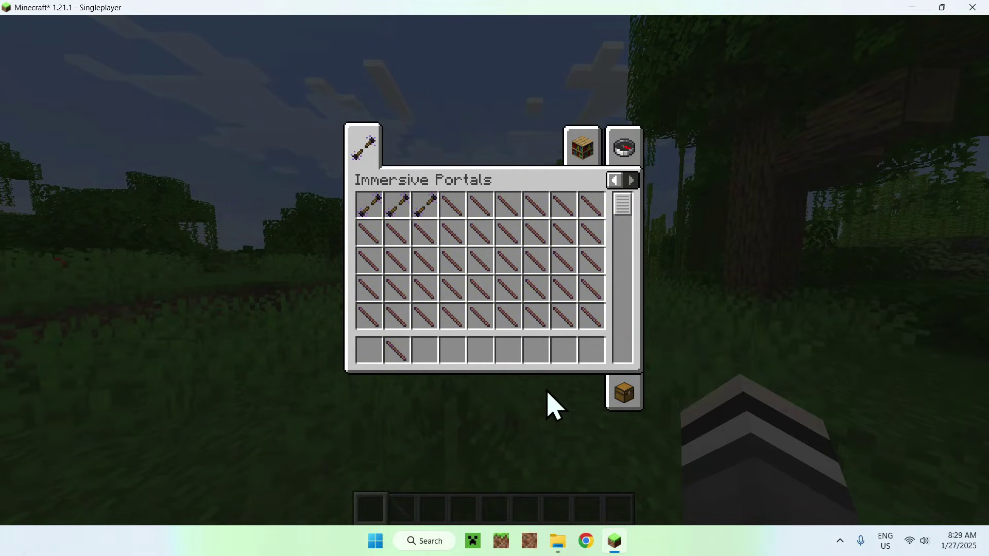
pyautogui.click(580, 150)
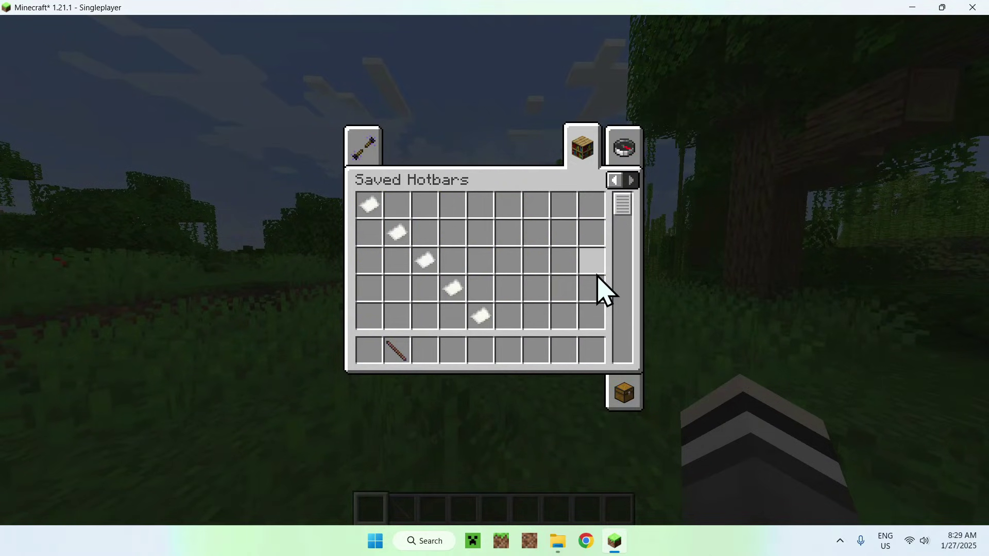
pyautogui.click(624, 397)
pyautogui.press('e')
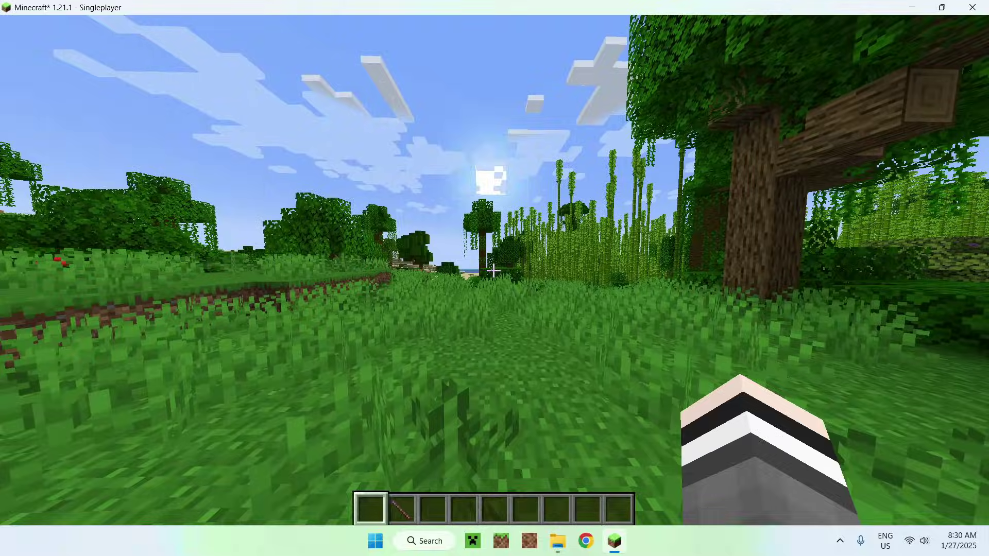
# Find obsidian and flint and steel among the creative items and put them in the fourth and fifth hotbar slots.
pyautogui.press('e')
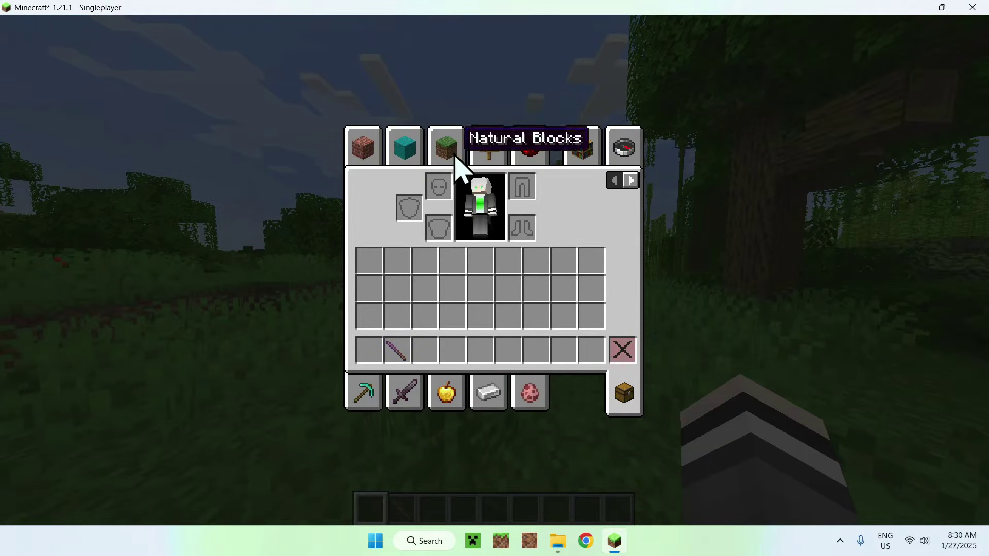
pyautogui.click(620, 153)
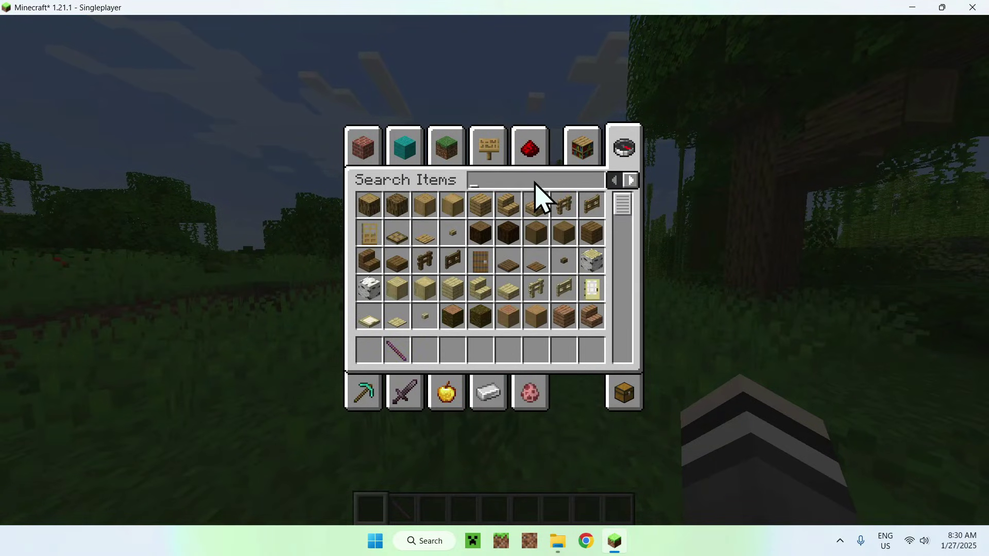
pyautogui.write('obs')
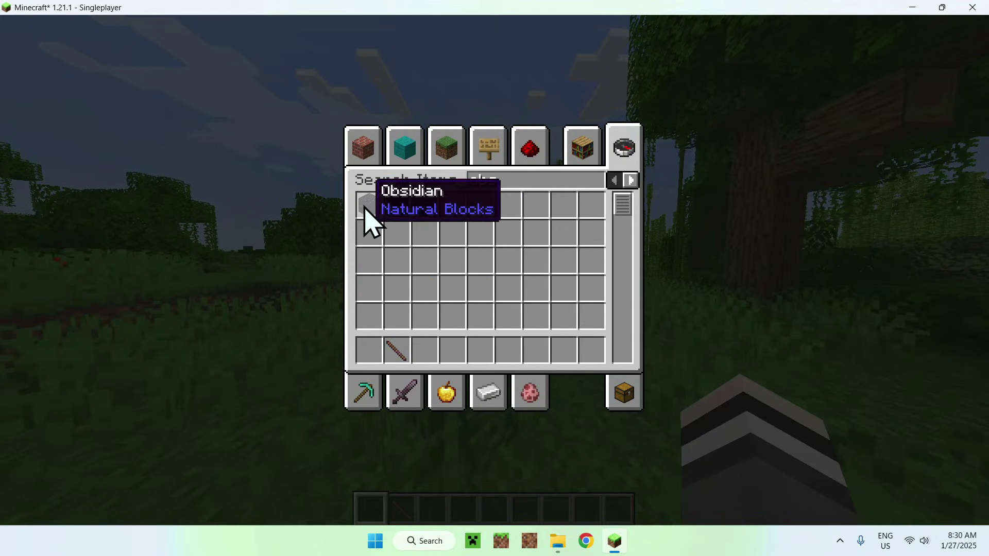
pyautogui.click(366, 209)
pyautogui.click(452, 361)
pyautogui.write('fl')
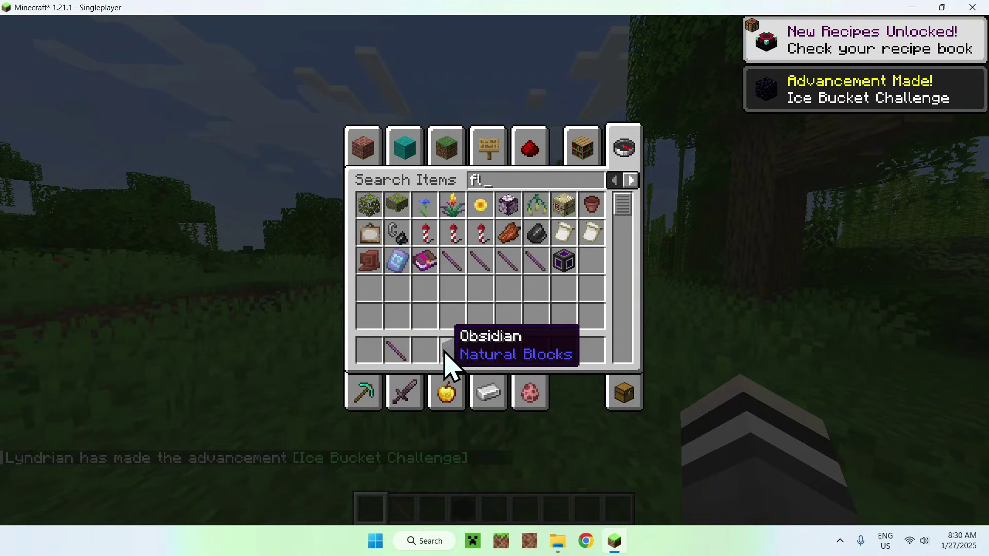
pyautogui.click(398, 234)
pyautogui.click(480, 350)
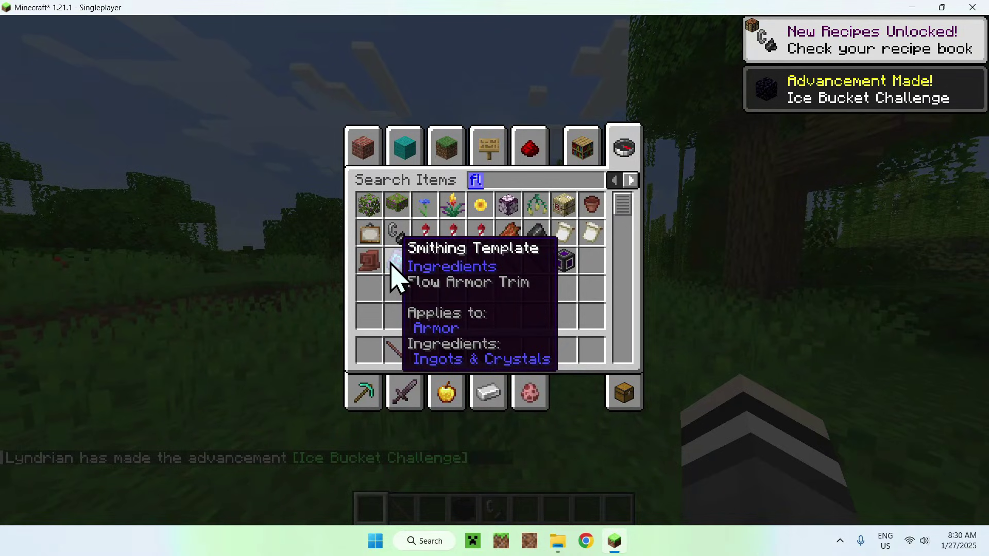
# Add an End Portal Frame and an Eye of Ender to the sixth and seventh hotbar slots.
pyautogui.press('BackSpace')
pyautogui.write('r')
pyautogui.click(536, 207)
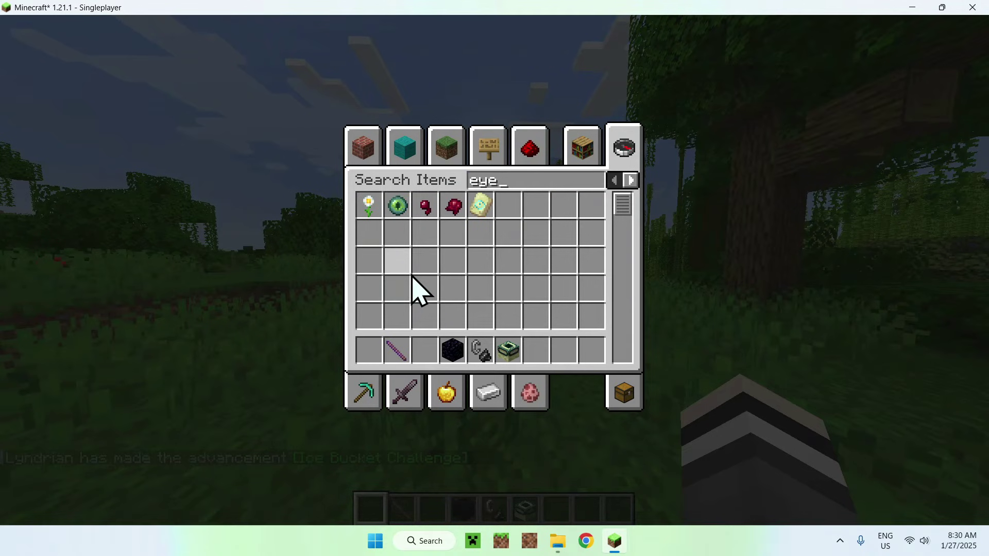
pyautogui.click(536, 350)
pyautogui.press('e')
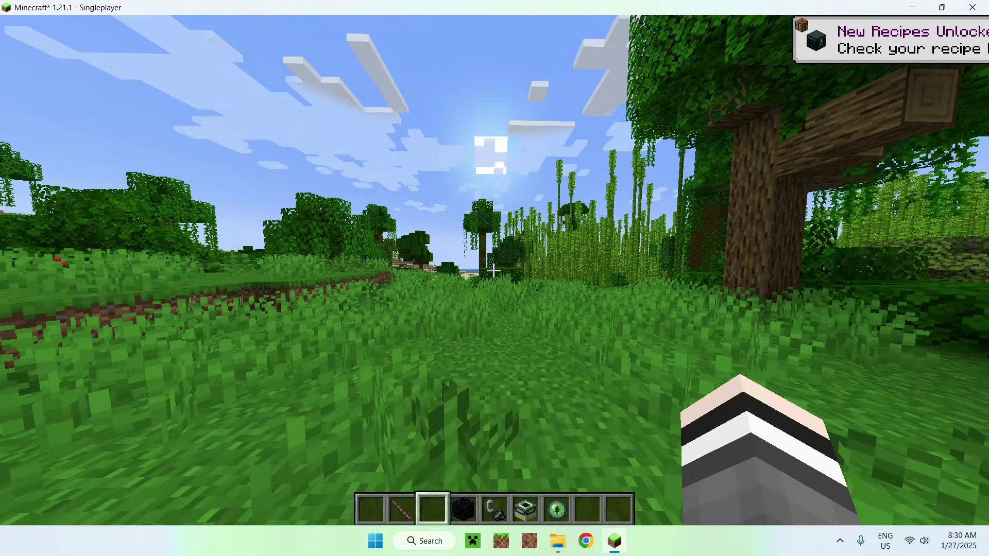
# Build an upright obsidian Nether portal frame on the grass and light it with flint and steel.
pyautogui.press('4')
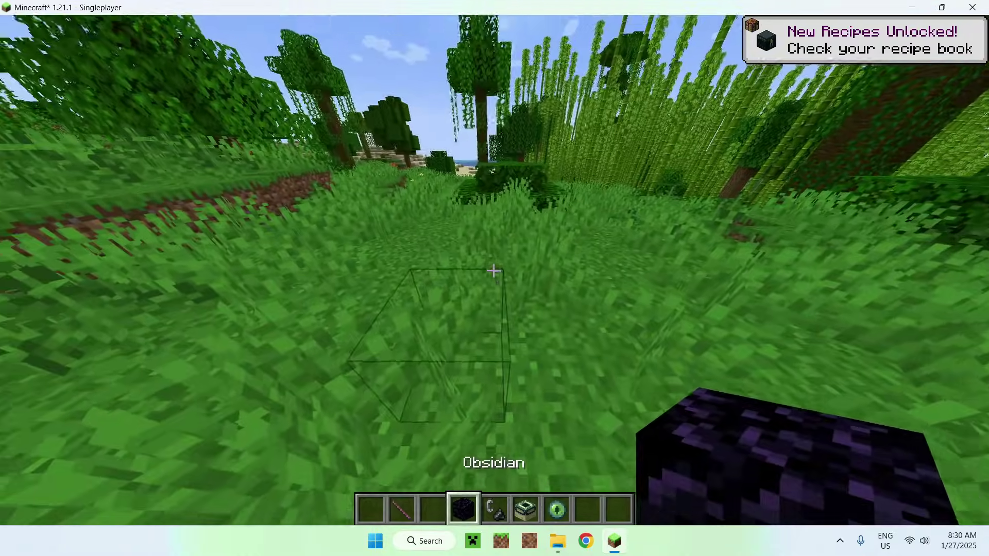
pyautogui.rightClick(494, 270)
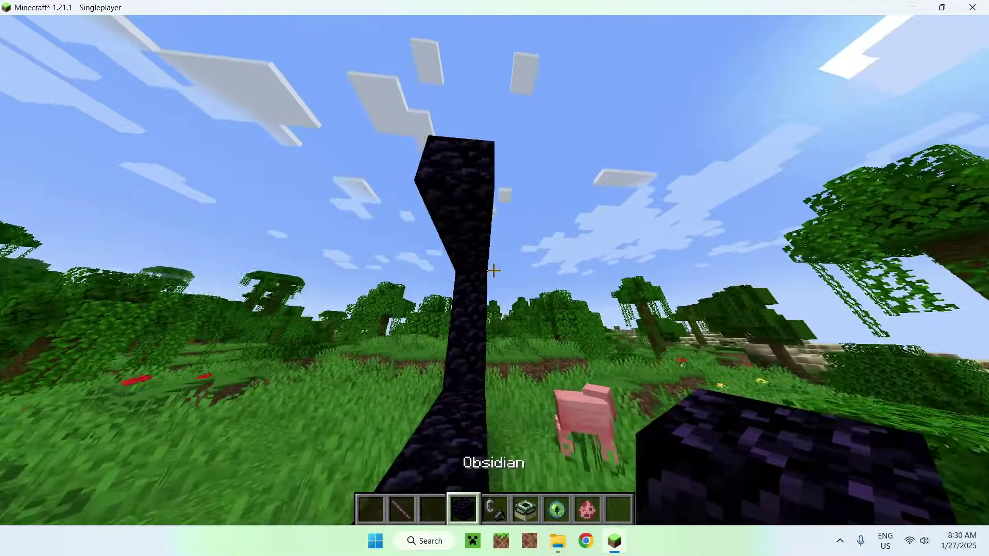
pyautogui.scroll(-1, 493, 271)
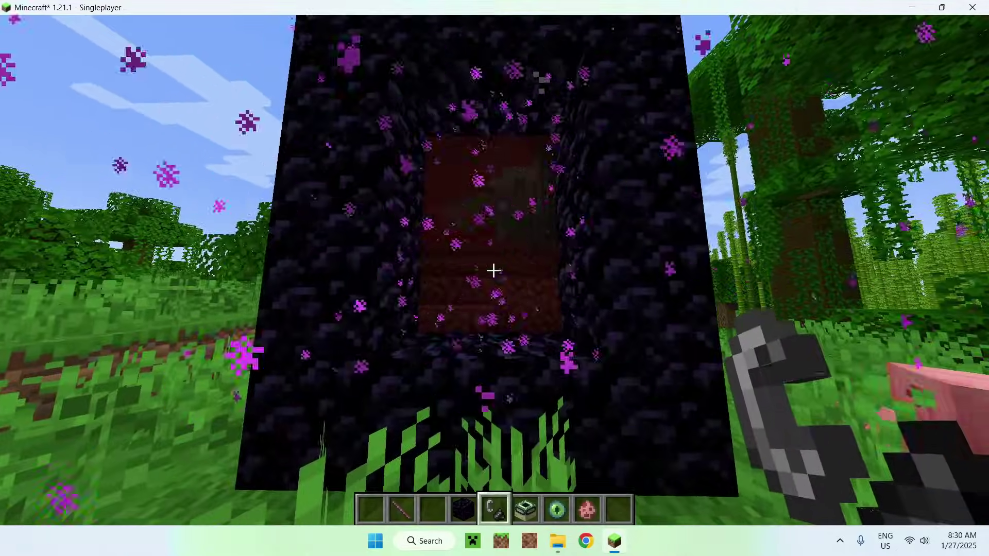
# Go through the lit portal into the Nether and walk around its obsidian frame.
pyautogui.scroll(-2, 493, 270)
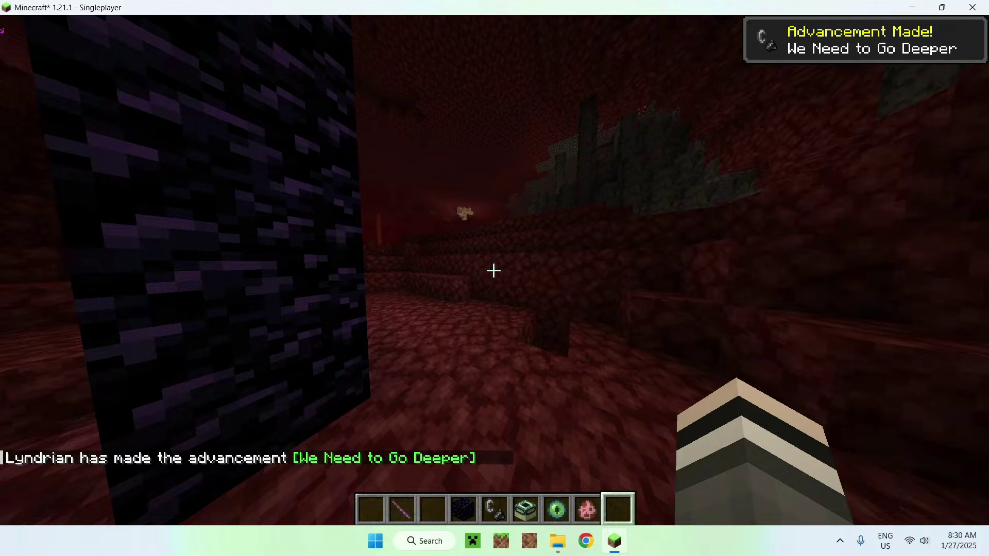
pyautogui.press('w')
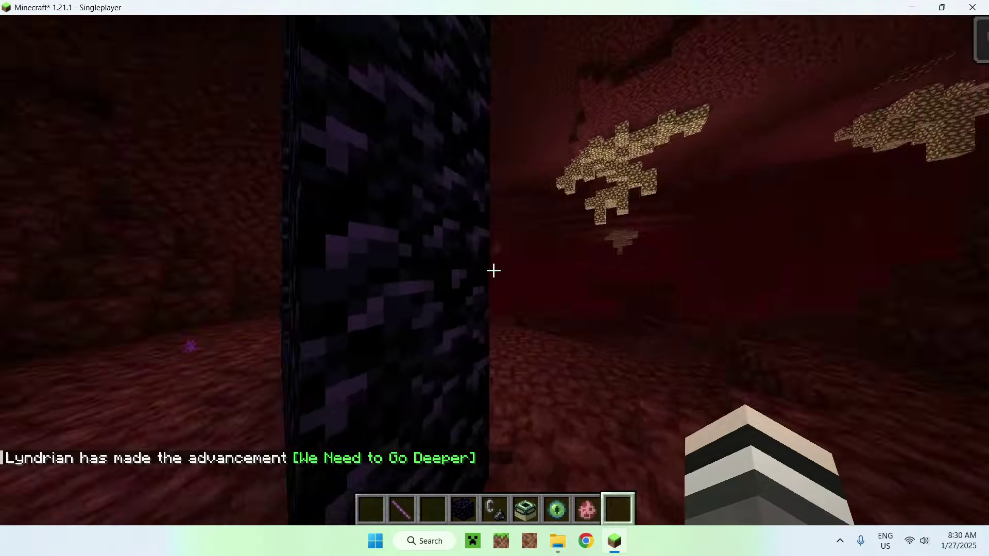
pyautogui.press('w')
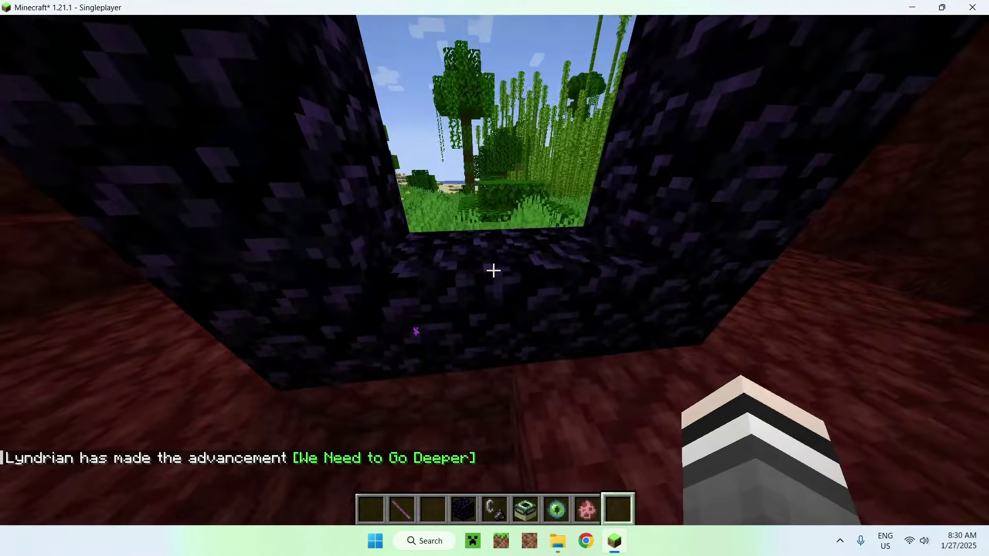
# Use the spawn egg on the netherrack near the portal, then switch back to the empty hand.
pyautogui.scroll(1, 493, 271)
pyautogui.press('s')
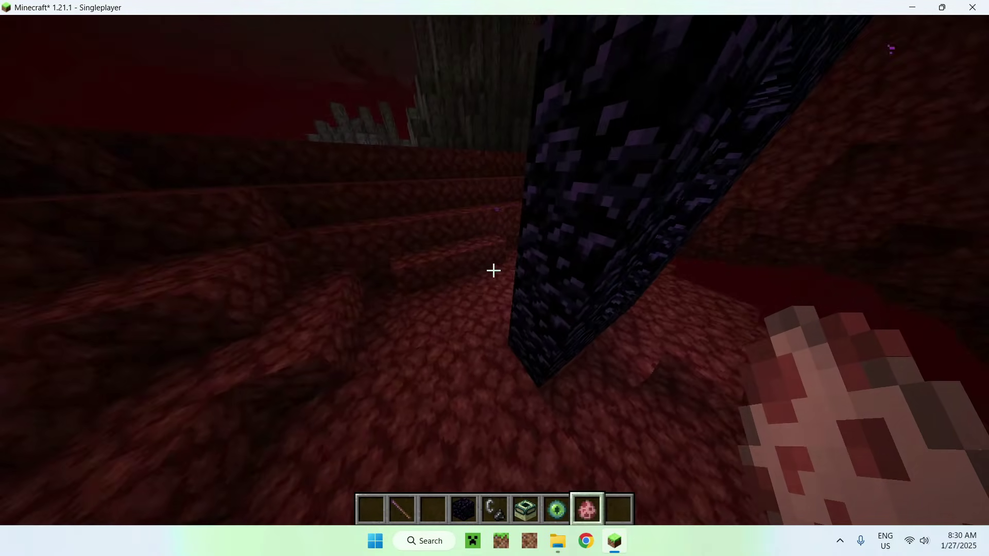
pyautogui.rightClick(494, 271)
pyautogui.press('1')
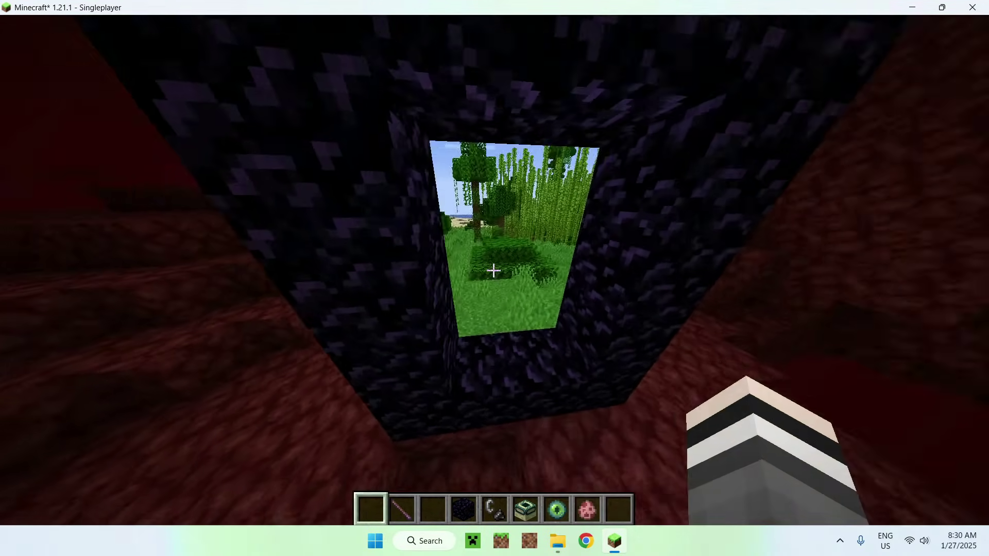
# Return to the Overworld and circle the Nether portal to view the Nether through it from several angles.
pyautogui.press('s')
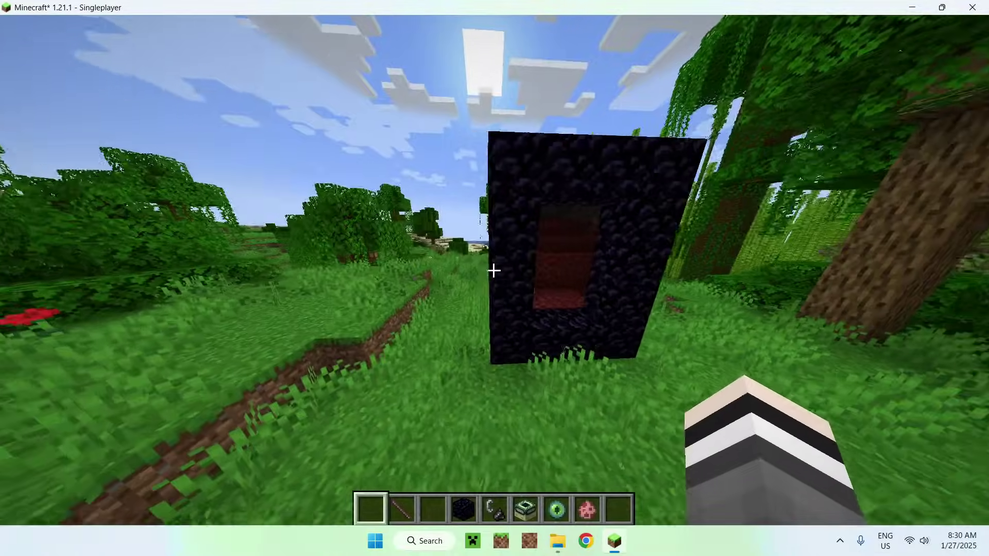
pyautogui.press('w')
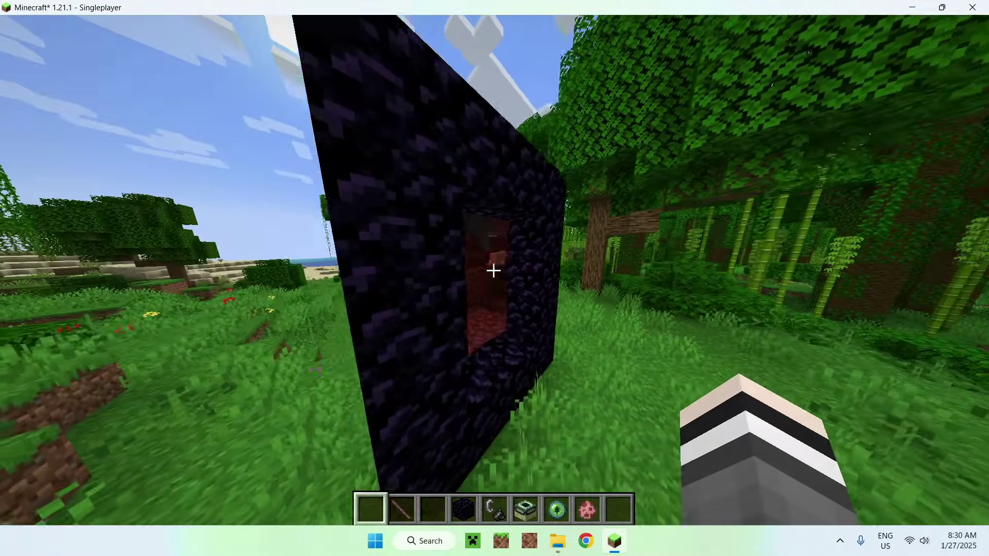
pyautogui.press('s')
pyautogui.press('w')
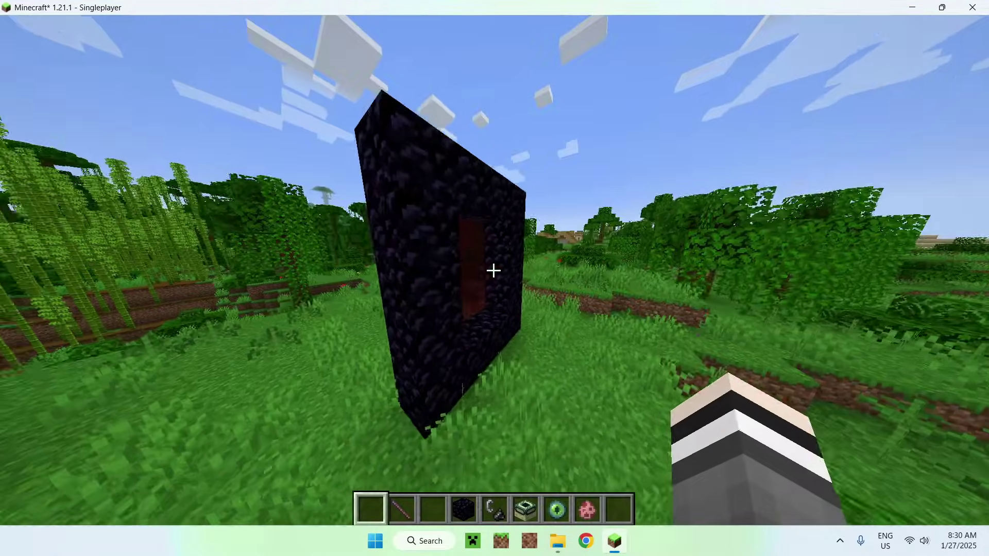
# Delete the portal inside the obsidian frame with the "Delete the portal entity" stick and inspect the empty opening.
pyautogui.press('2')
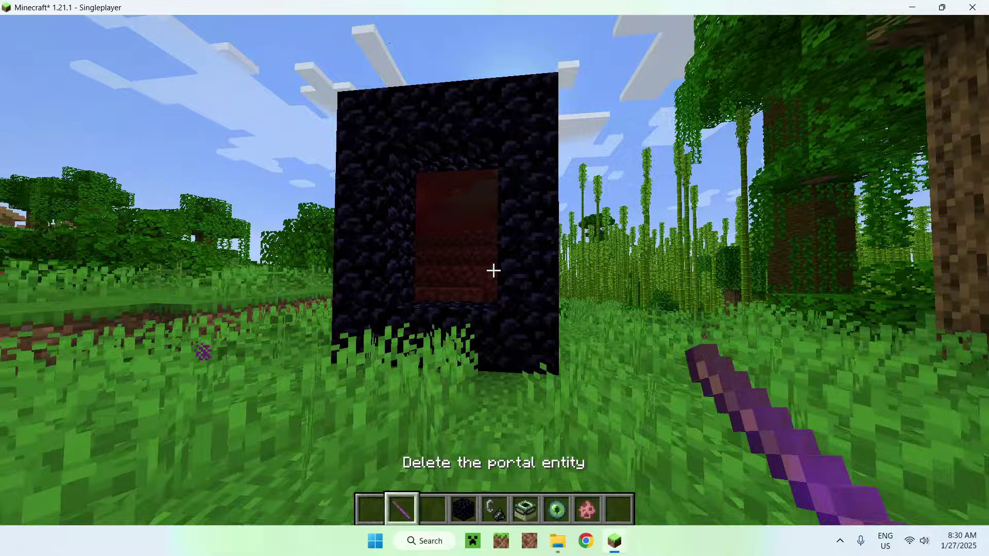
pyautogui.press('w')
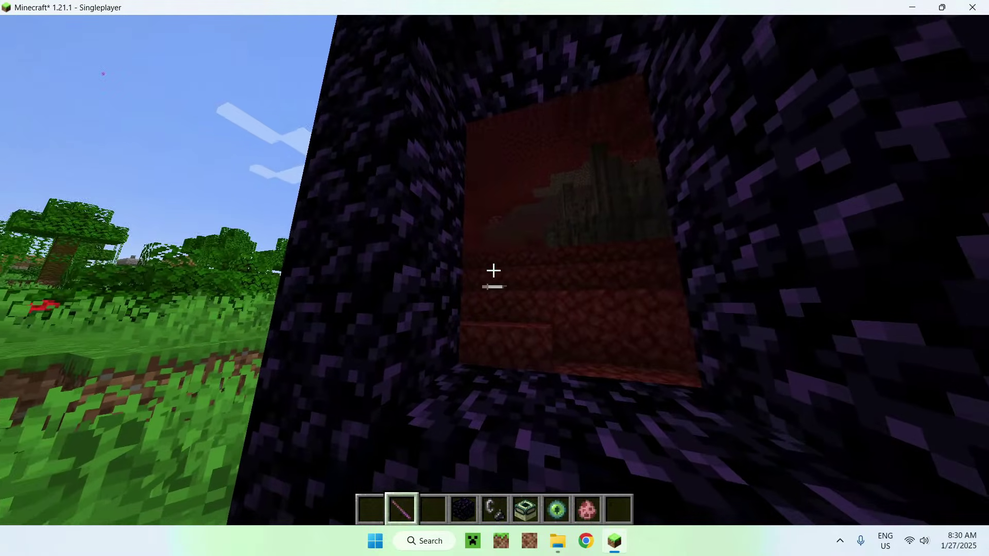
pyautogui.rightClick(493, 271)
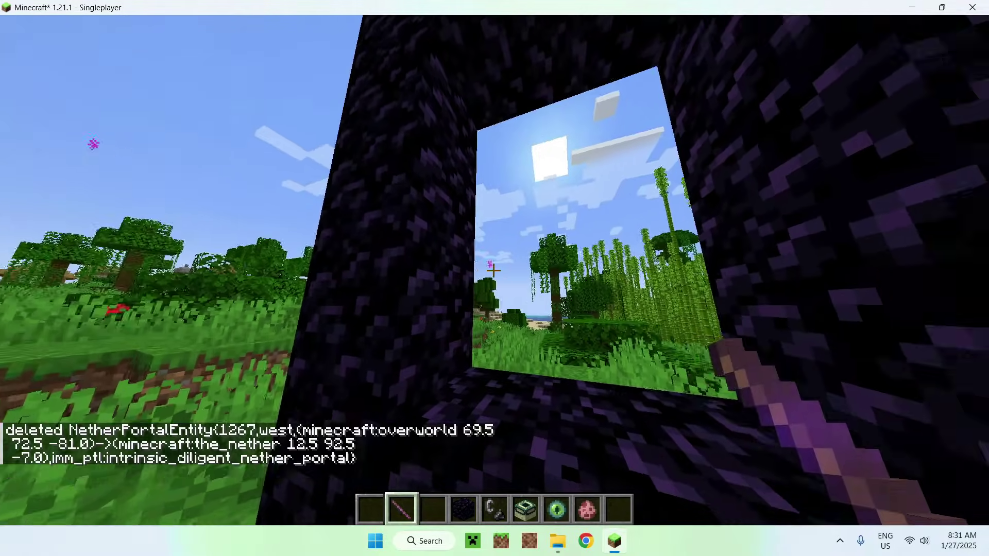
pyautogui.press('s')
pyautogui.press('w')
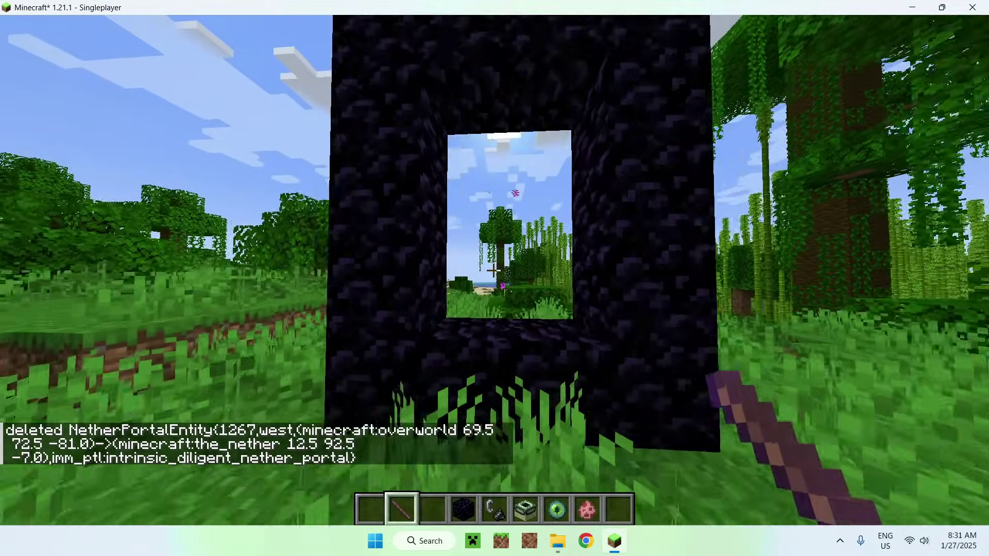
# Build a ring of End Portal Frames on the grass and fill every frame with an Eye of Ender.
pyautogui.scroll(-3, 494, 271)
pyautogui.press('w')
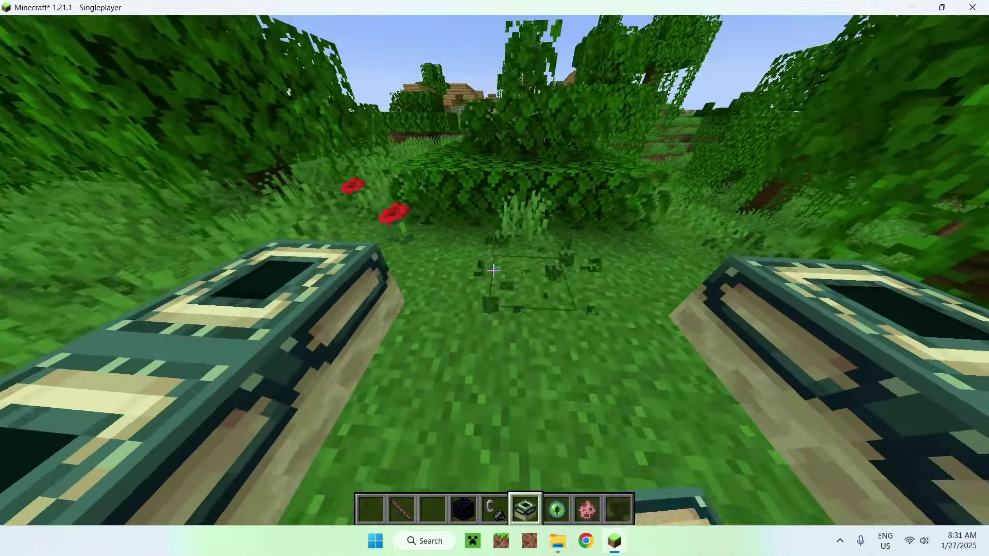
pyautogui.rightClick(493, 270)
pyautogui.rightClick(493, 271)
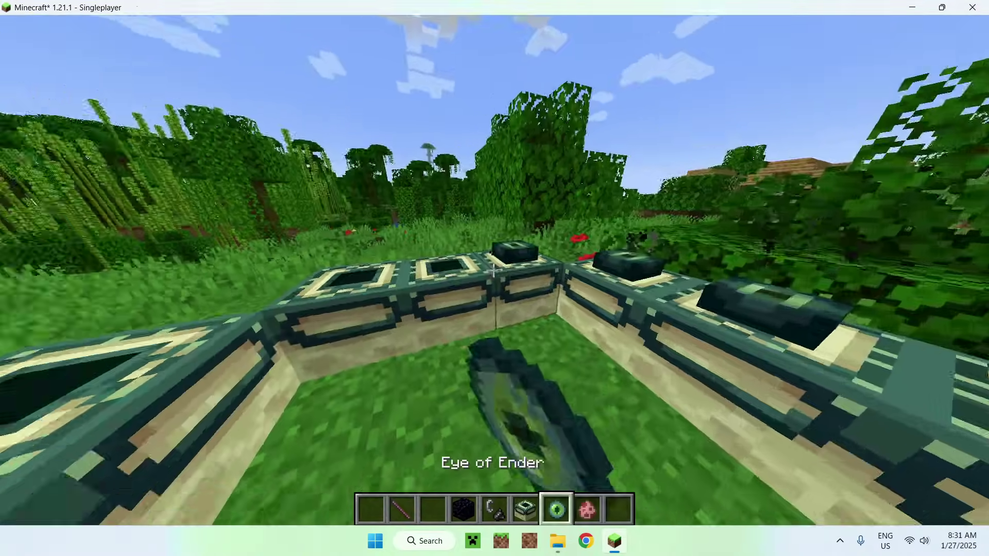
pyautogui.rightClick(493, 270)
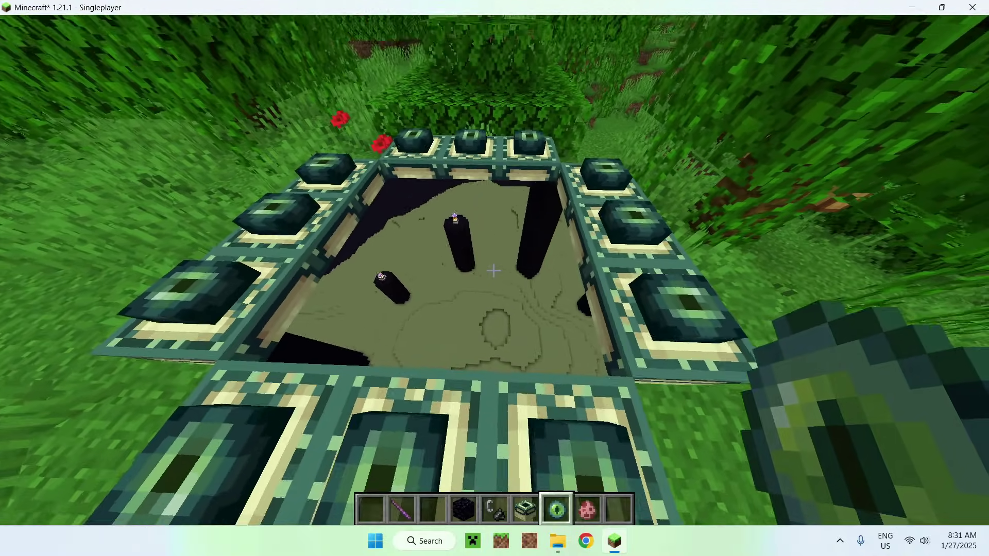
# Send the Eye of Ender through the End portal and look down at the End island from the edge of the frames.
pyautogui.rightClick(493, 271)
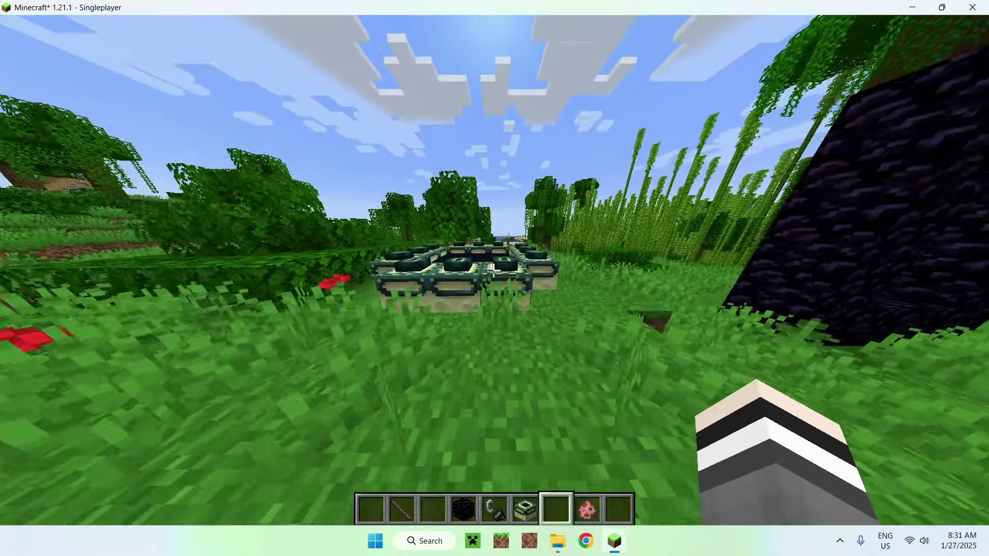
pyautogui.press('w')
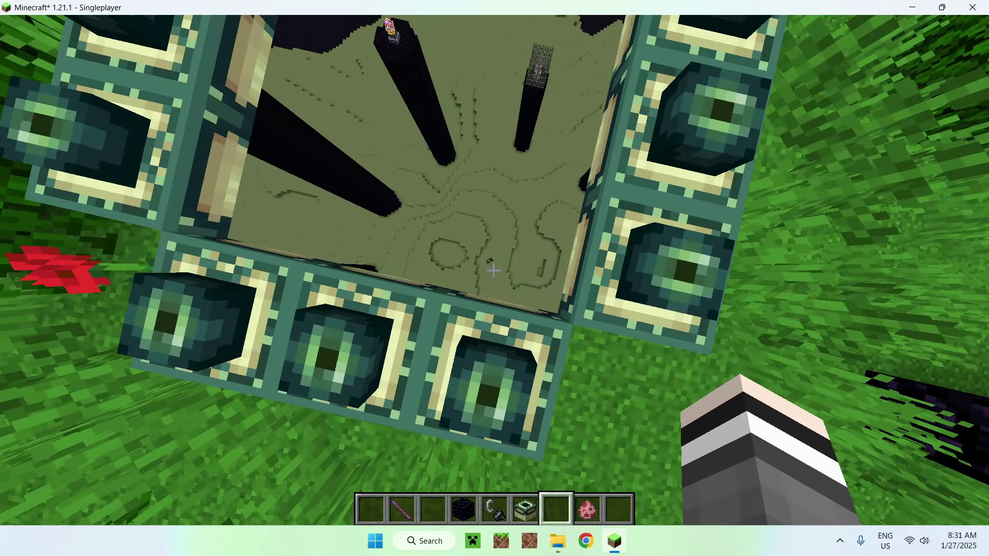
pyautogui.moveTo(493, 270)
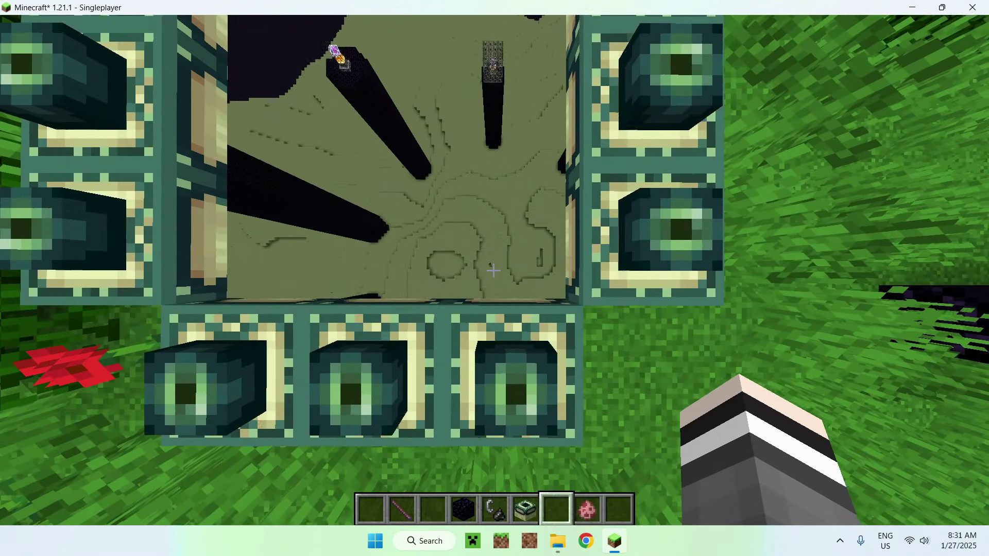
# Drop through the portal into the End, pick up the Eye of Ender and view the bedrock fountain from around it.
pyautogui.press('w')
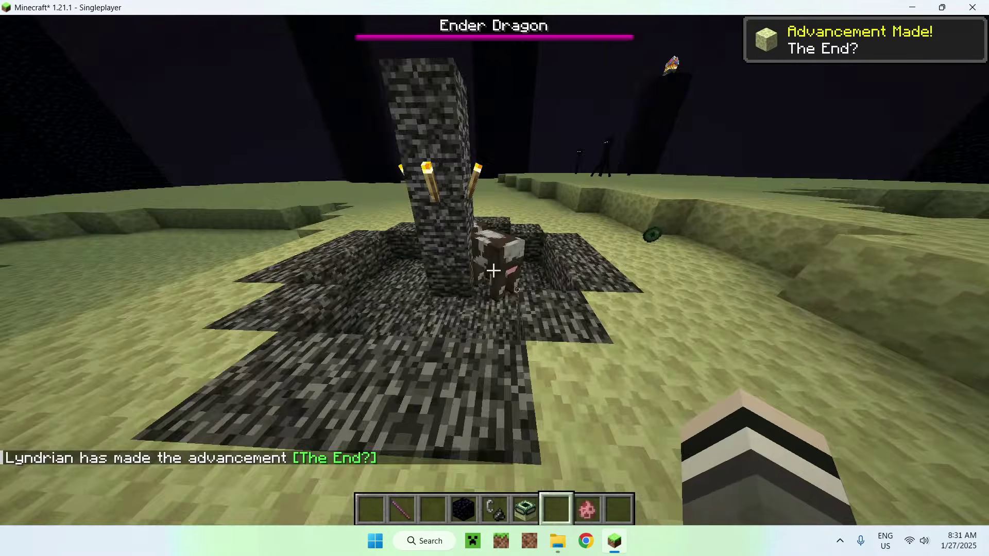
pyautogui.press('w')
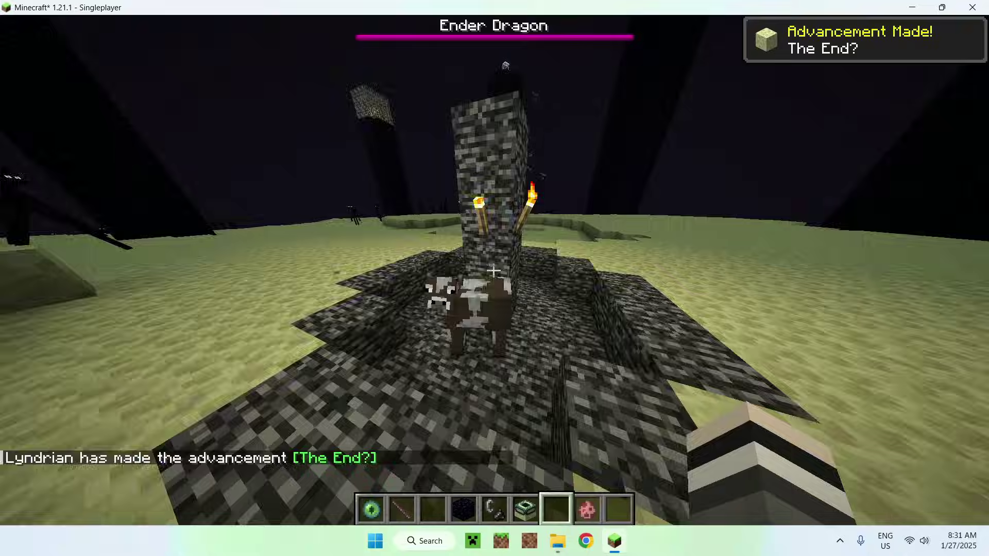
pyautogui.press('s')
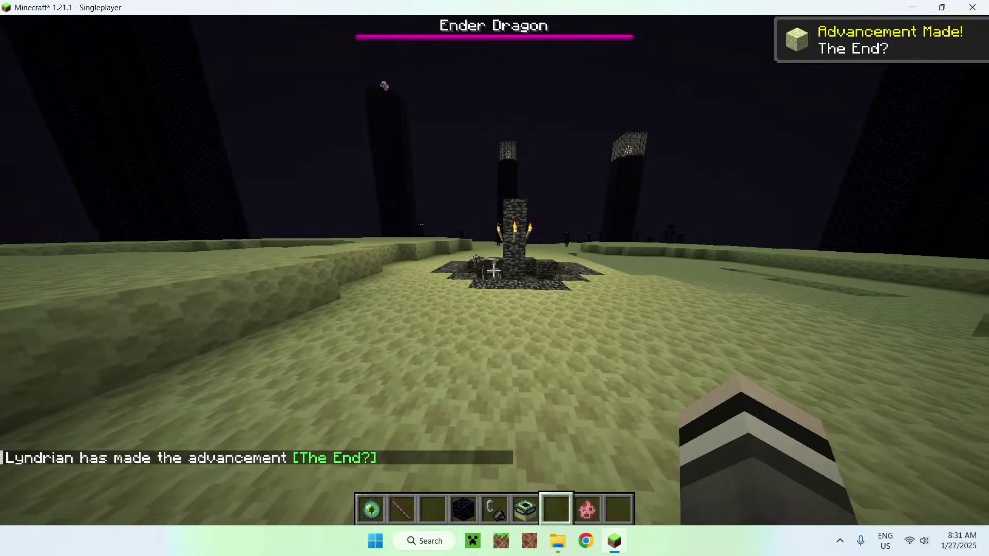
# Switch to the third-person view from behind and run across the End island to look at the obsidian pillars.
pyautogui.press('F5')
pyautogui.press('F5')
pyautogui.press('w')
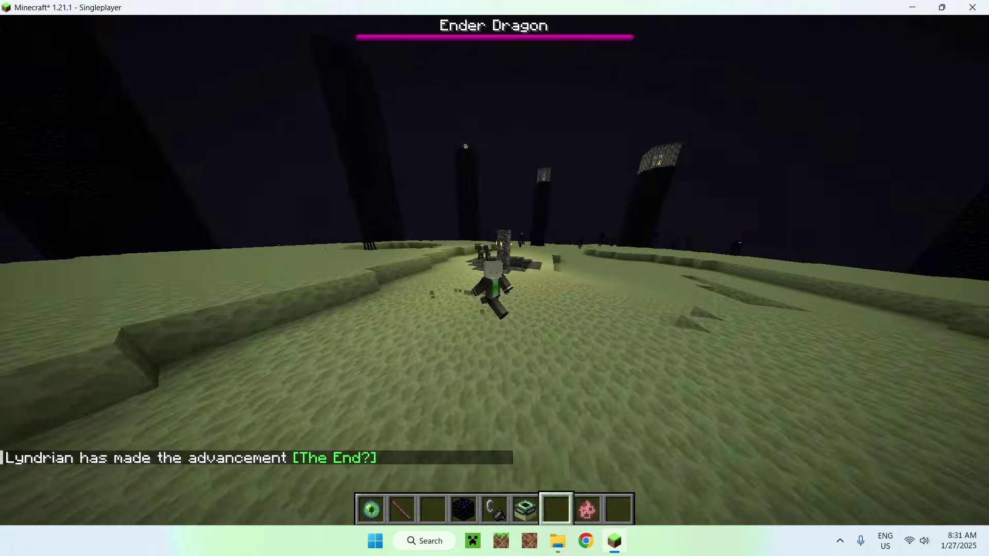
pyautogui.press('w')
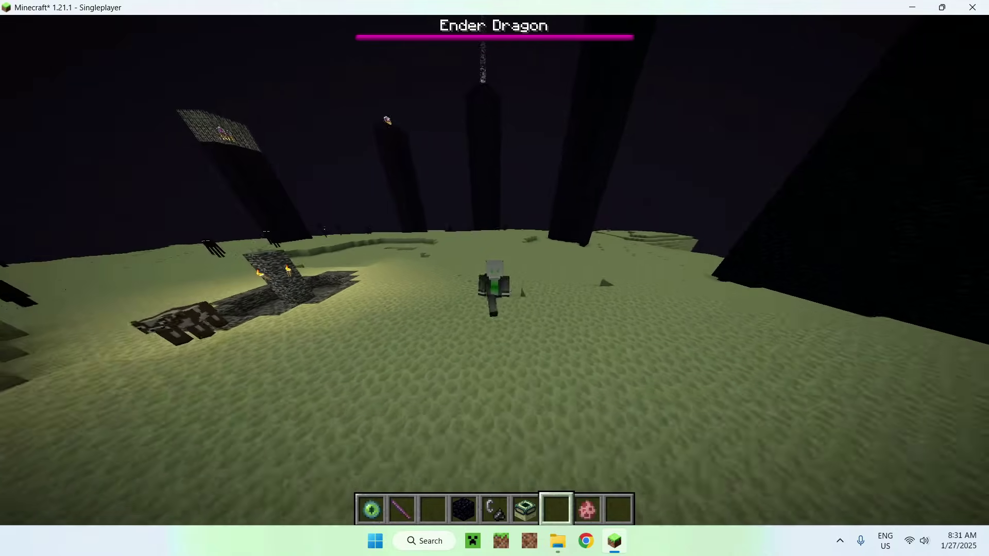
pyautogui.press('w')
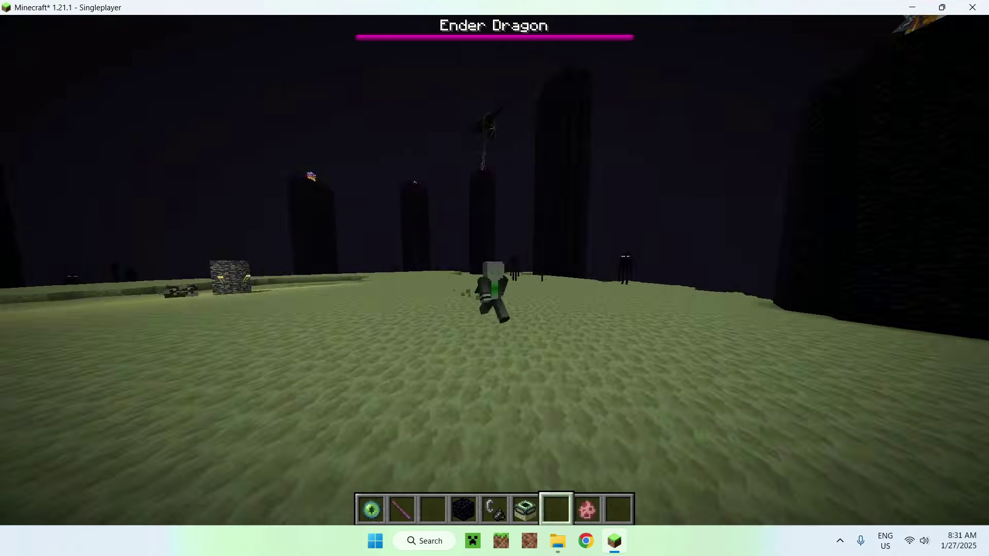
pyautogui.press('w')
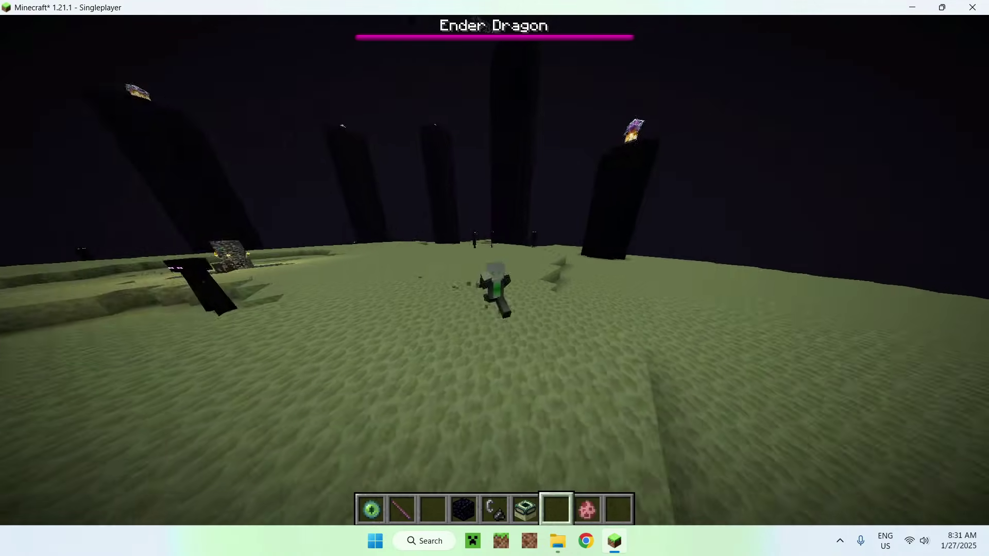
pyautogui.press('w')
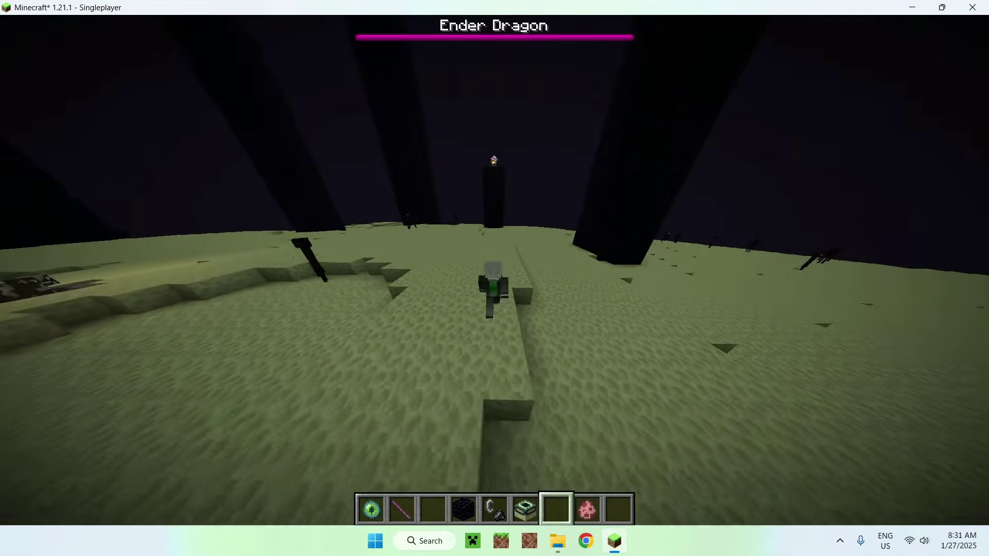
pyautogui.press('w')
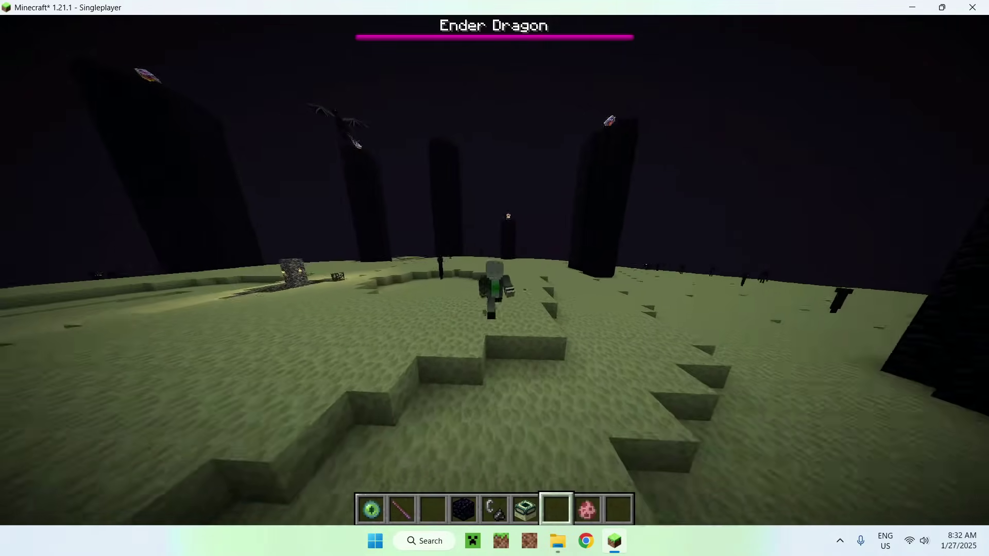